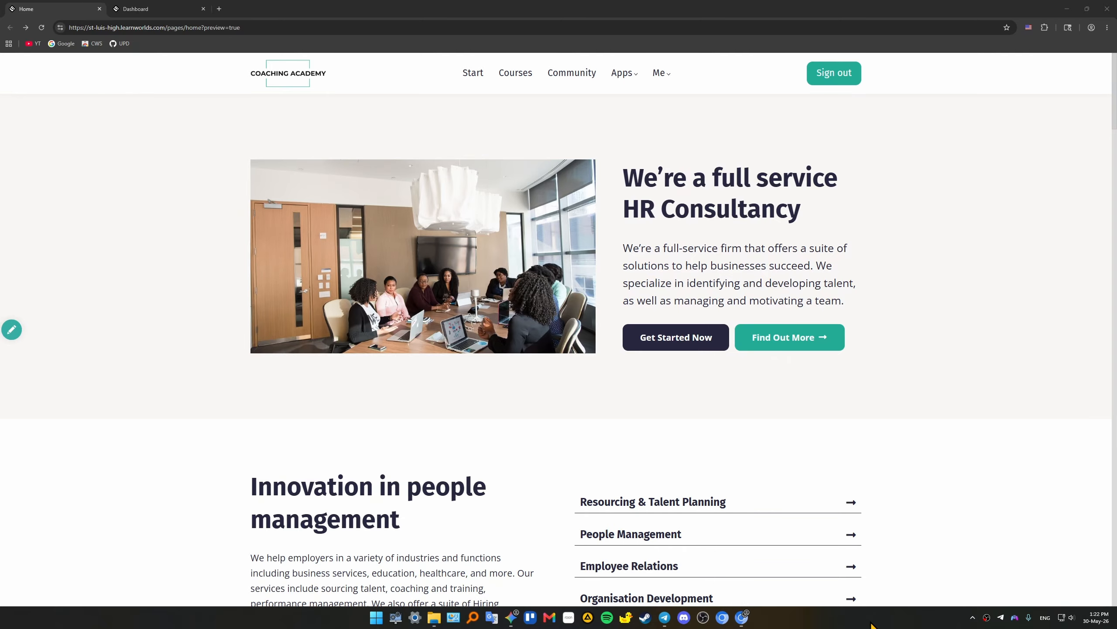
Look through the school's home page, from the hero section down to the Our Courses section
scroll(621, 513, down, 2)
scroll(821, 304, down, 5)
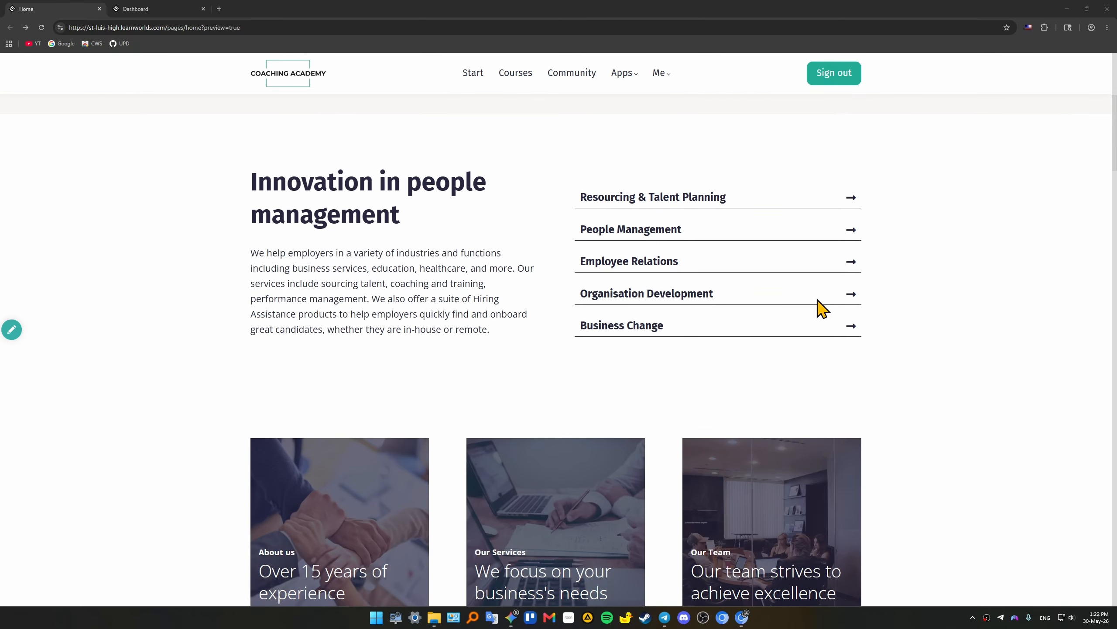
scroll(542, 407, up, 2)
scroll(599, 427, down, 4)
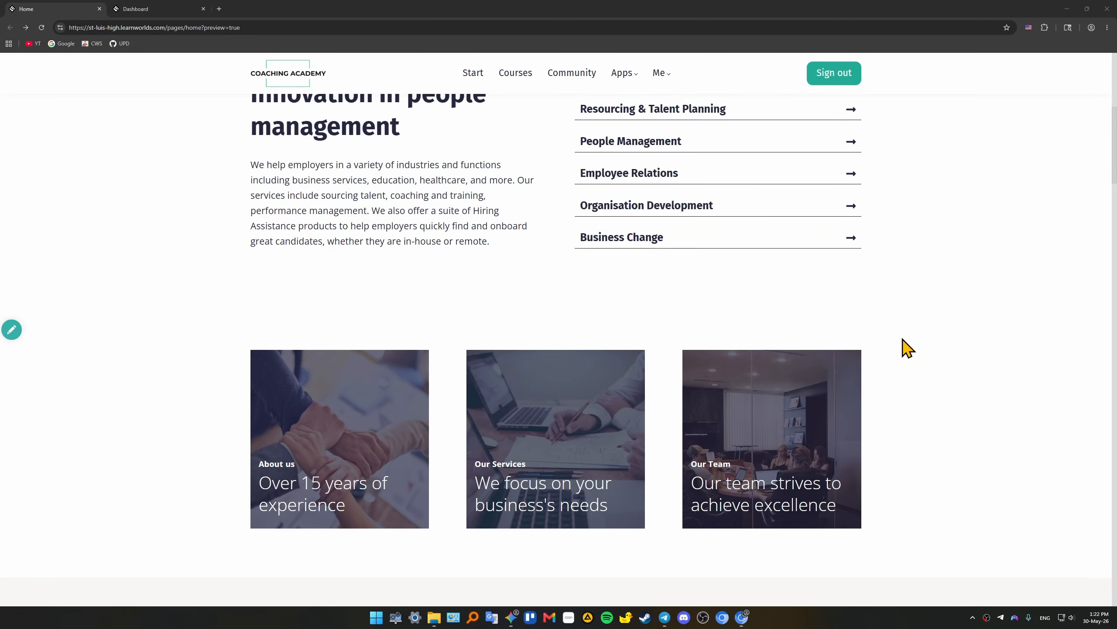
scroll(905, 348, down, 5)
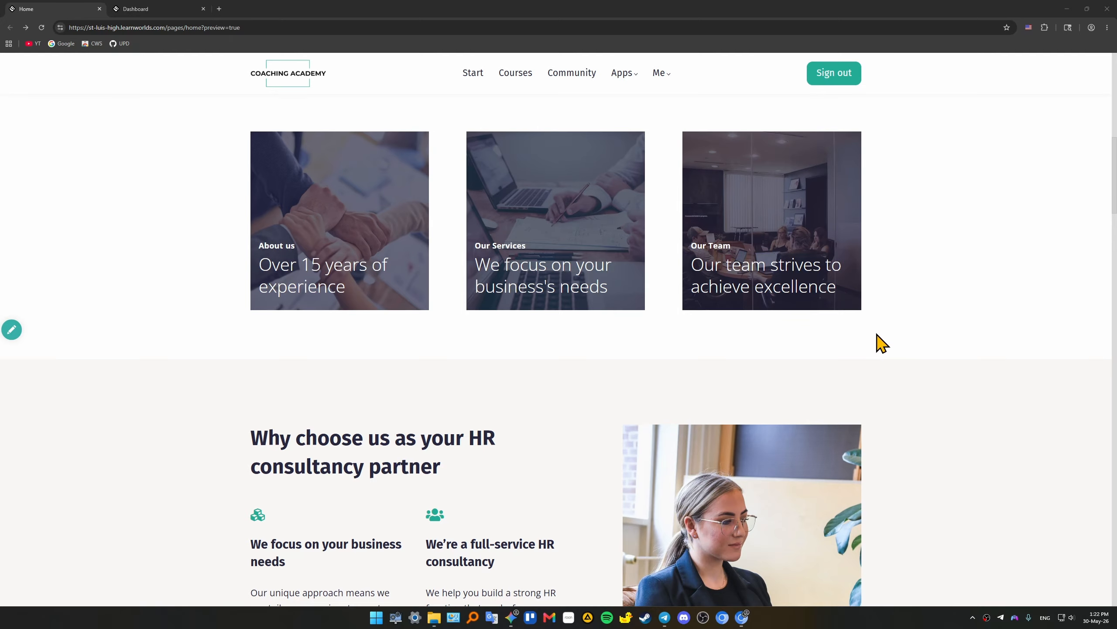
scroll(880, 336, down, 3)
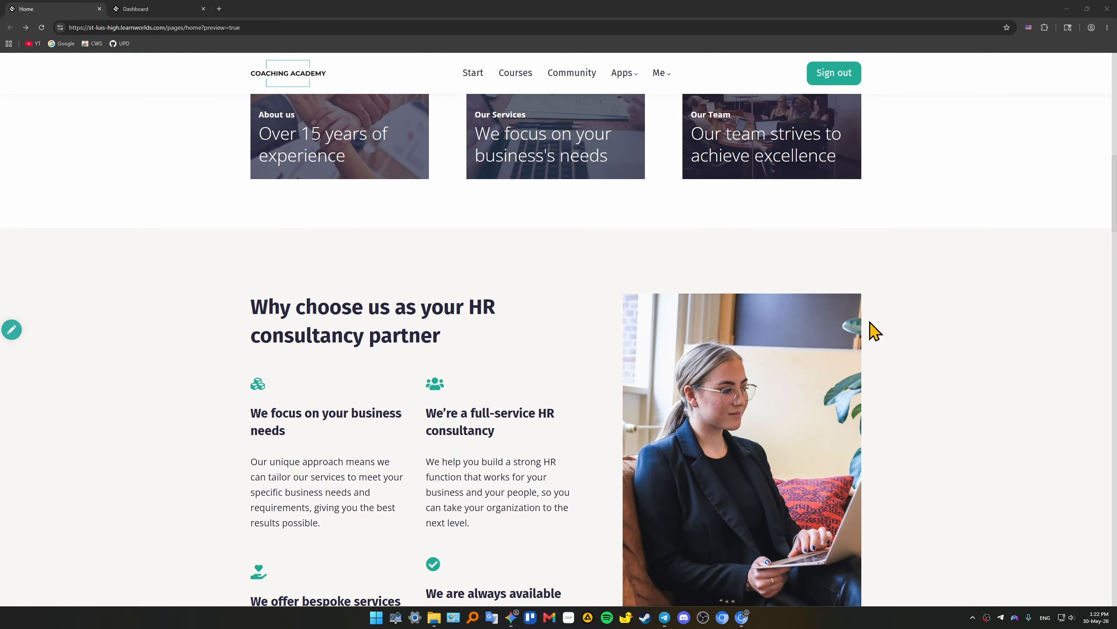
scroll(874, 329, down, 8)
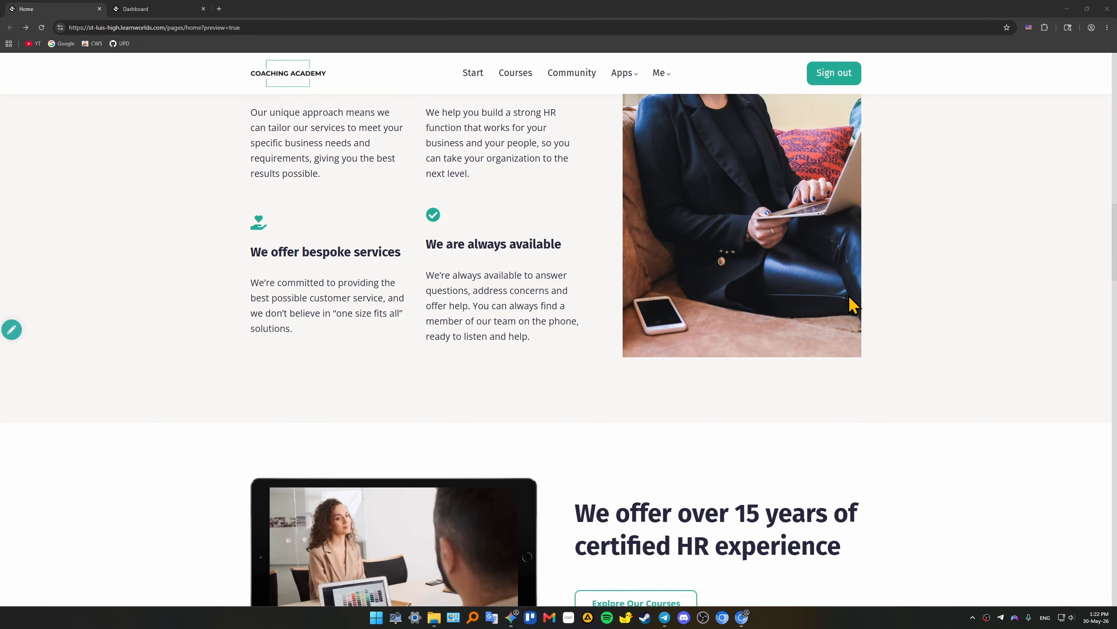
scroll(849, 295, down, 5)
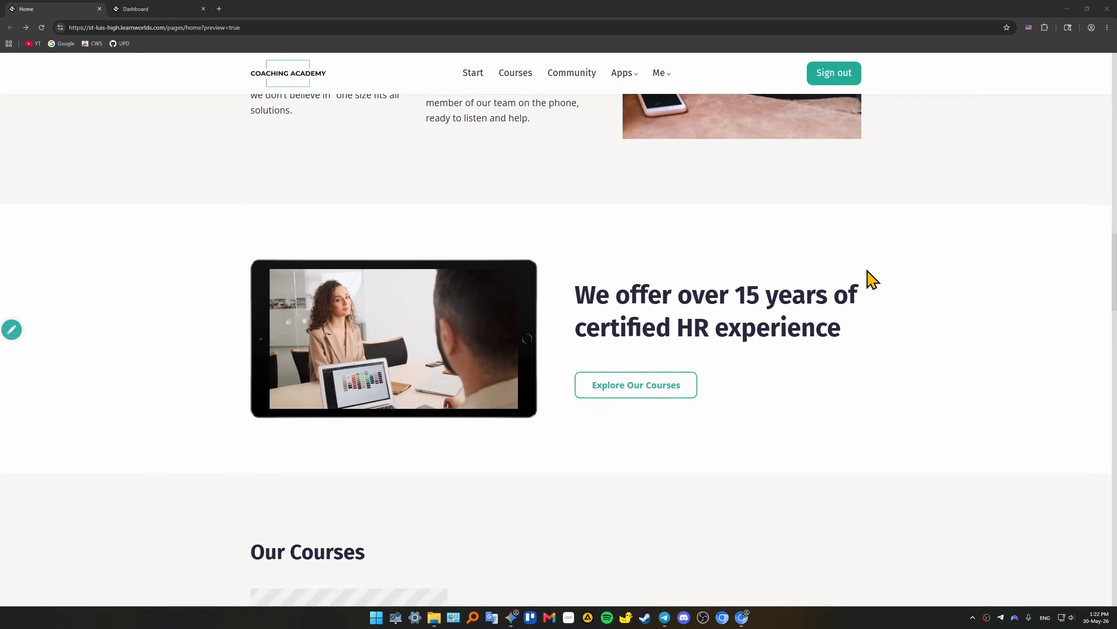
scroll(871, 260, down, 7)
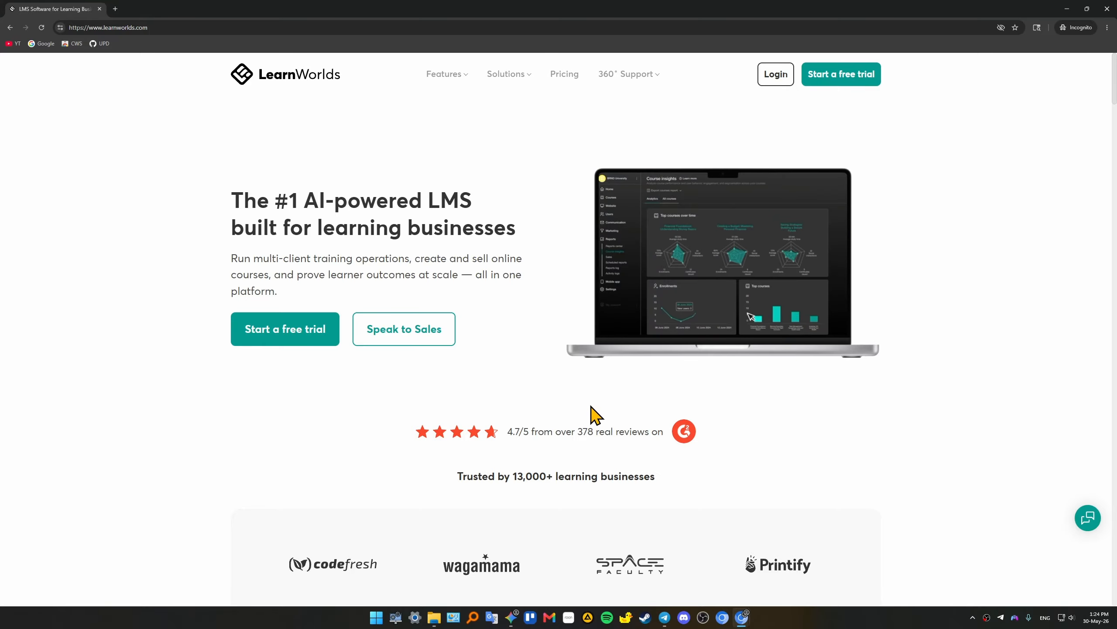
Look over the LearnWorlds home page, then open the free trial sign-up form and examine its School URL field and hint
scroll(848, 308, down, 6)
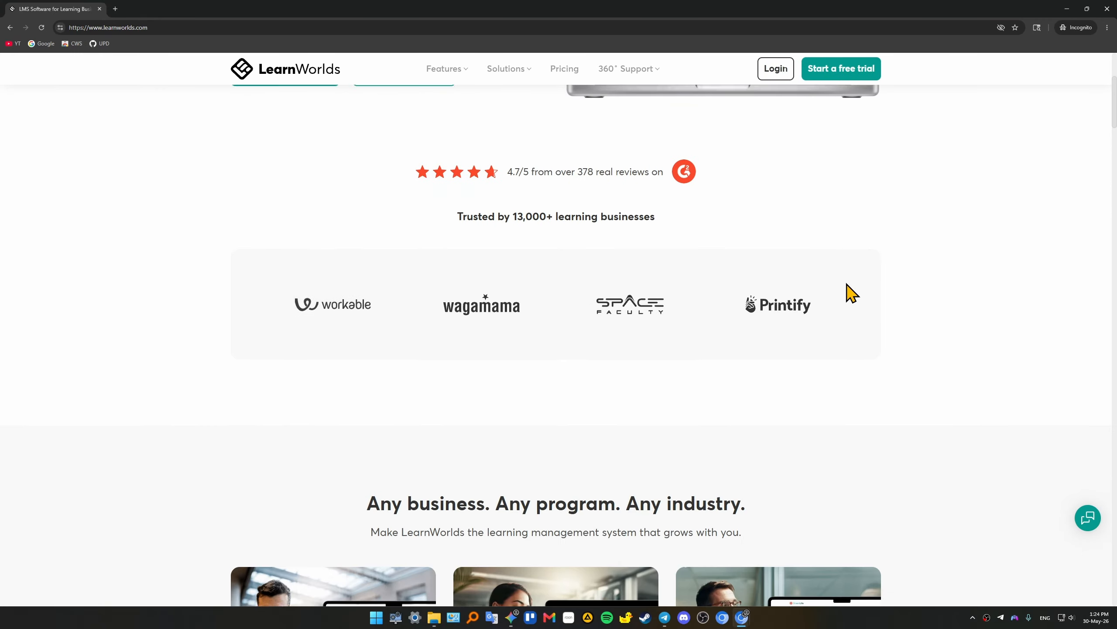
scroll(849, 293, up, 6)
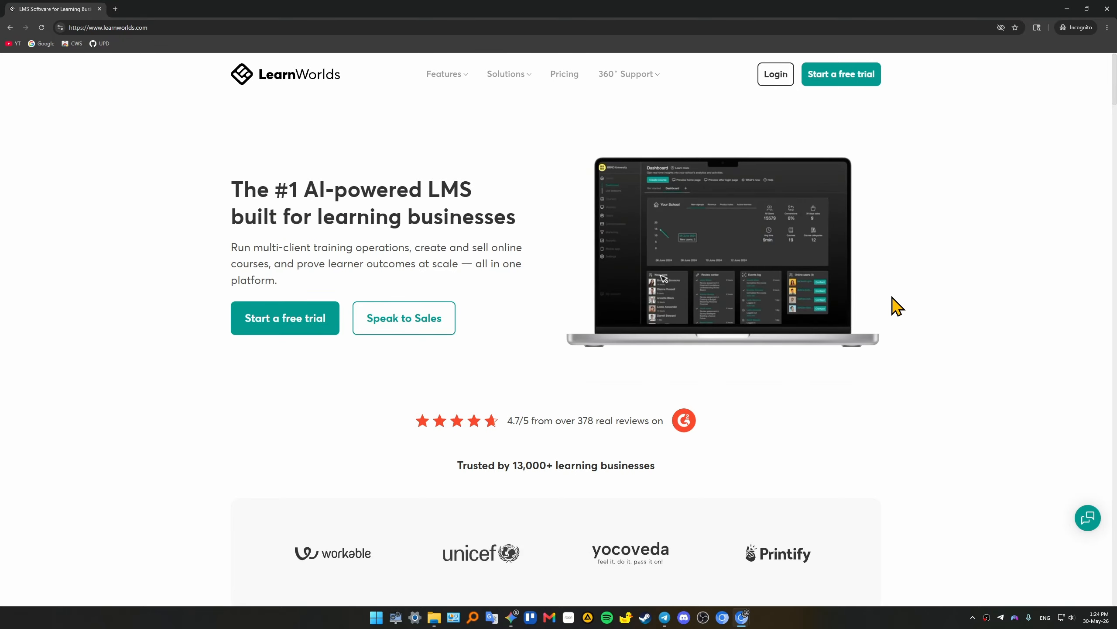
click(843, 77)
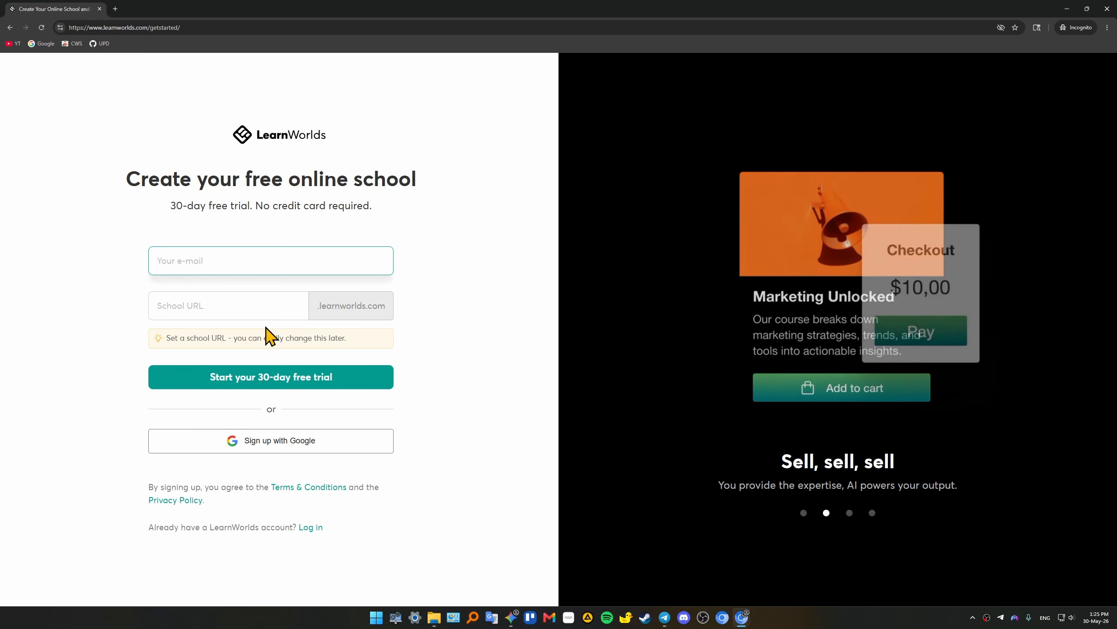
click(202, 307)
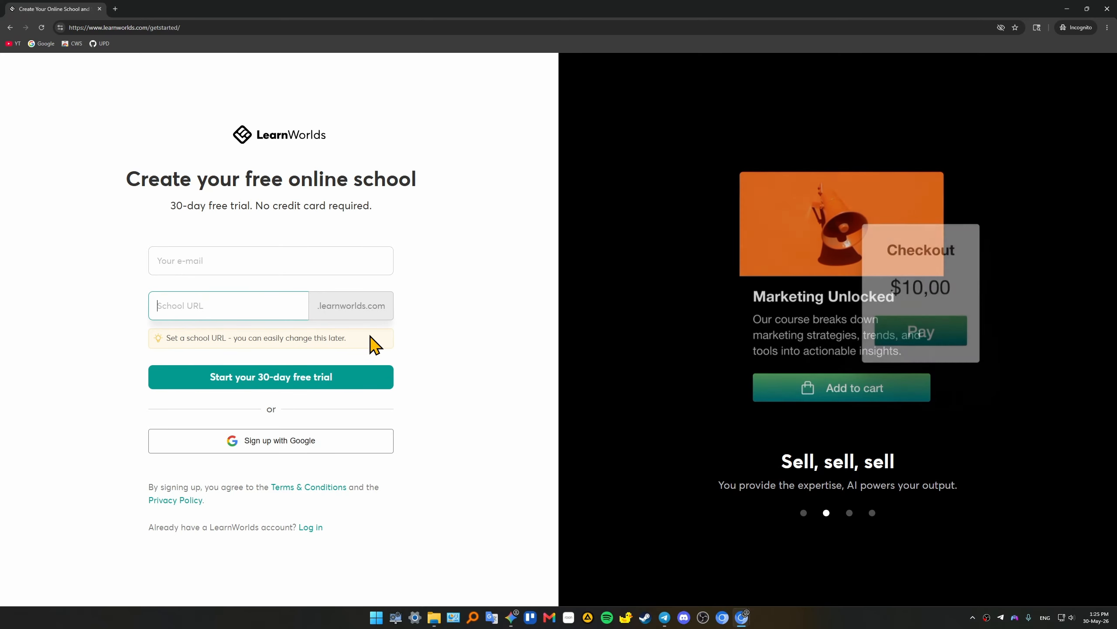
drag(232, 338, 347, 338)
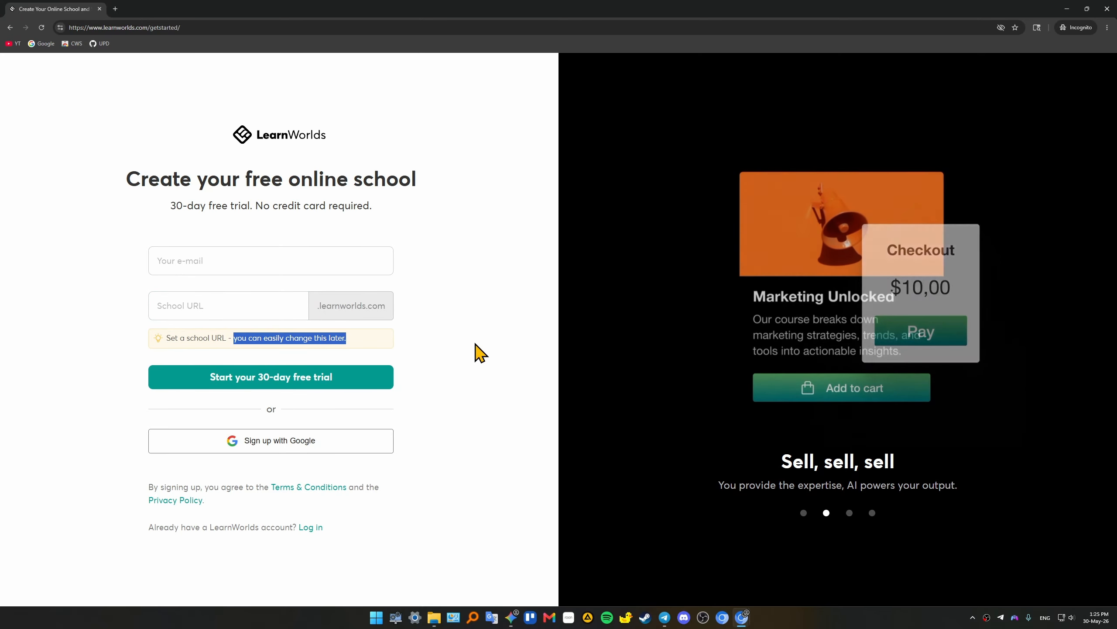
click(442, 348)
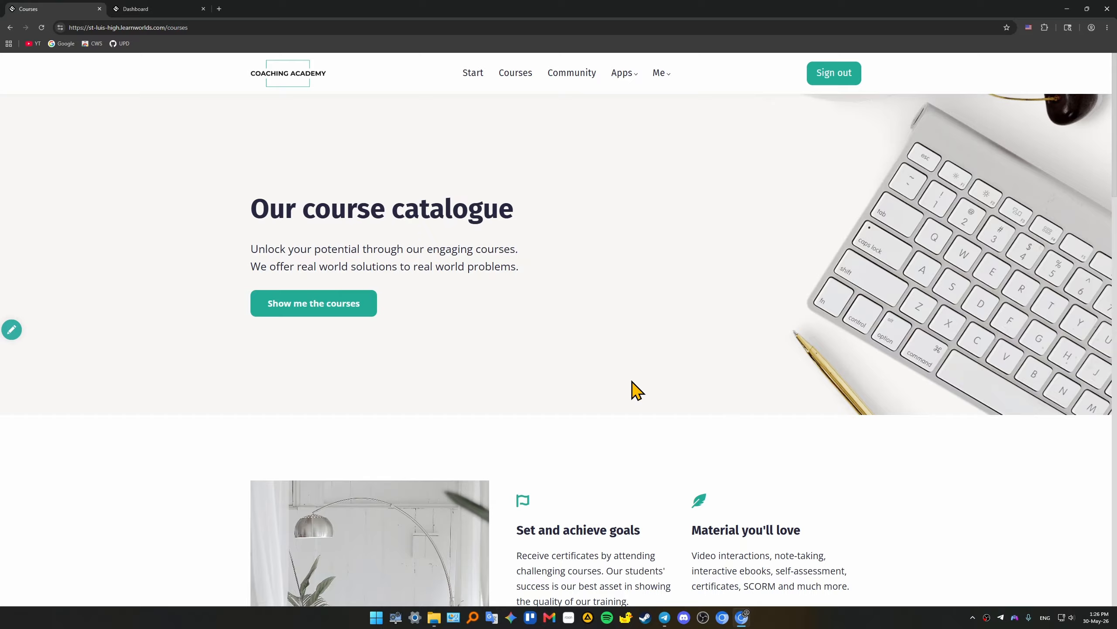
Go to the school's admin dashboard and open the St. Luis High website for editing from its Design page
click(173, 8)
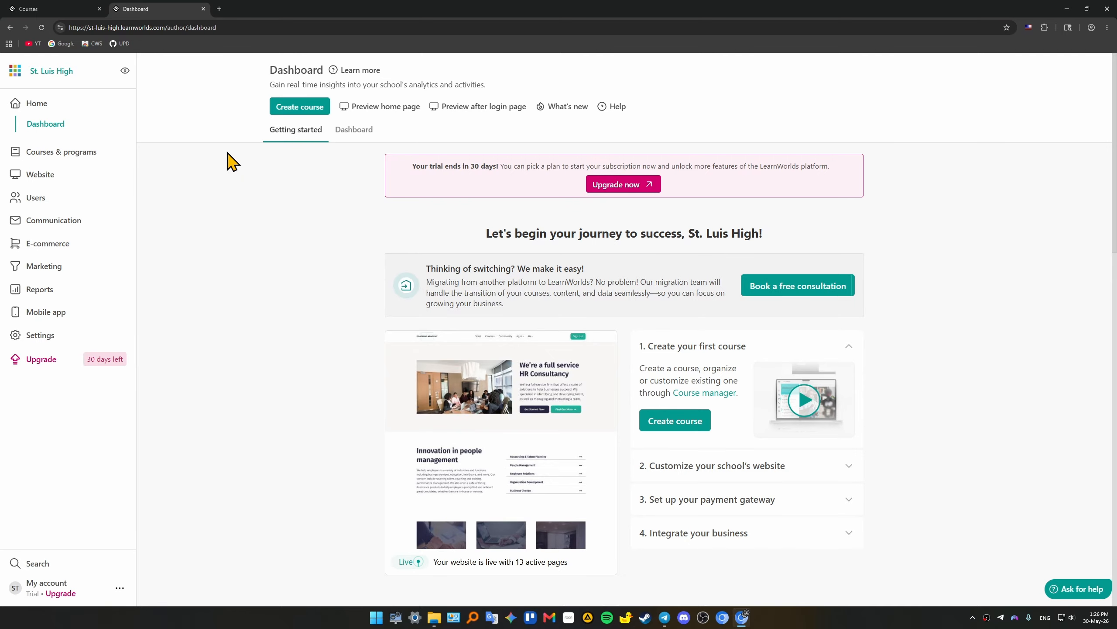
click(48, 175)
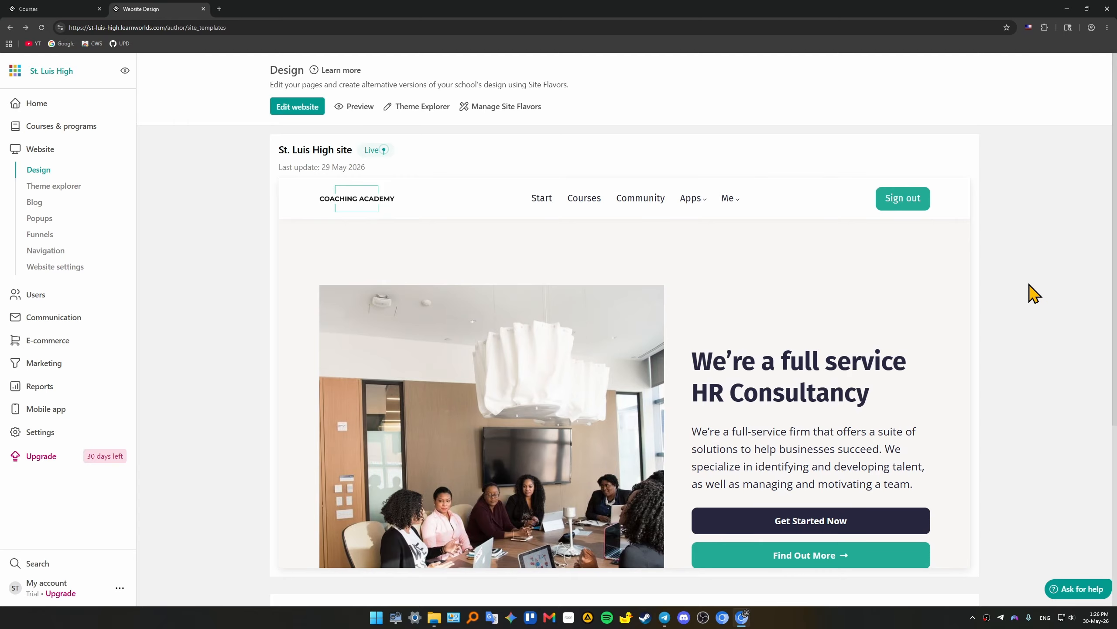
mouse_move(730, 385)
scroll(1006, 328, down, 2)
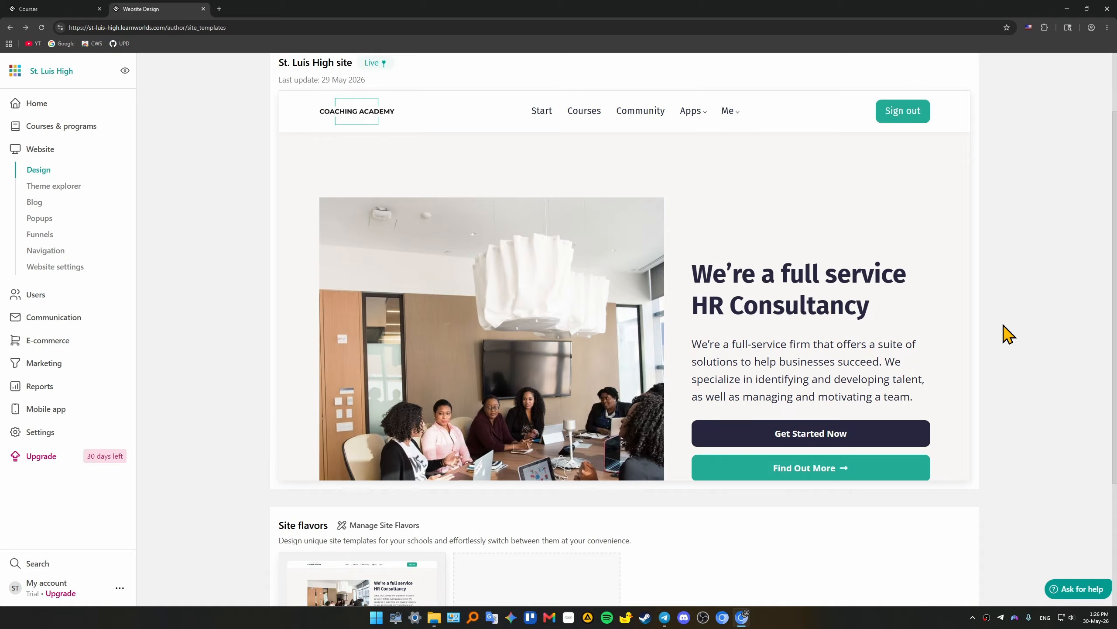
scroll(1006, 328, up, 2)
click(284, 108)
scroll(696, 365, down, 2)
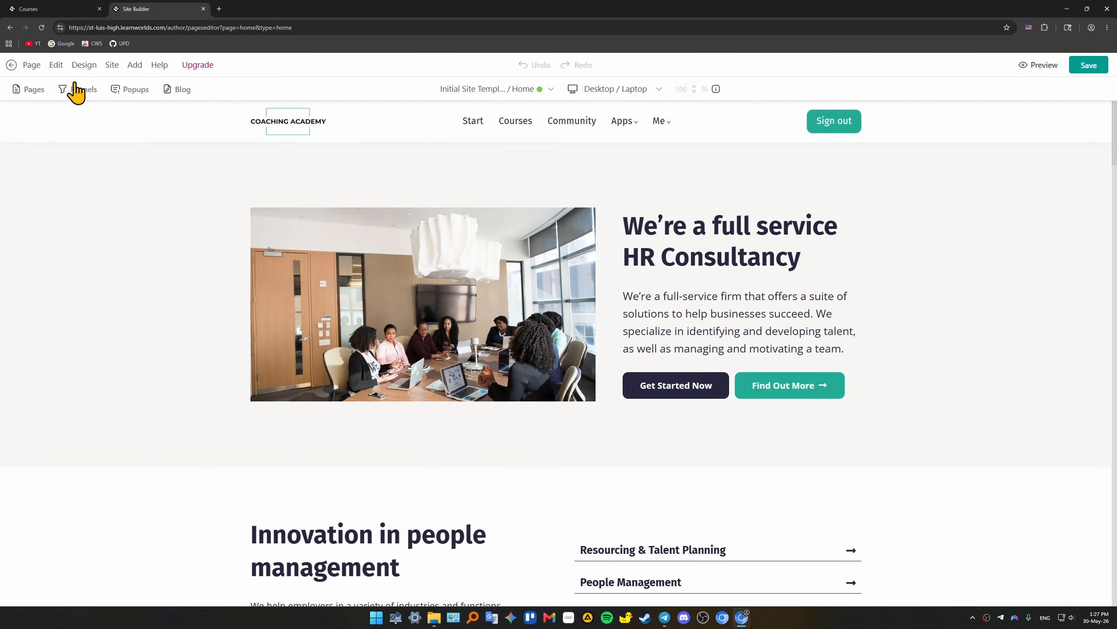
Set the site's Brand primary color to the orange #FF9800 in the design settings
click(90, 65)
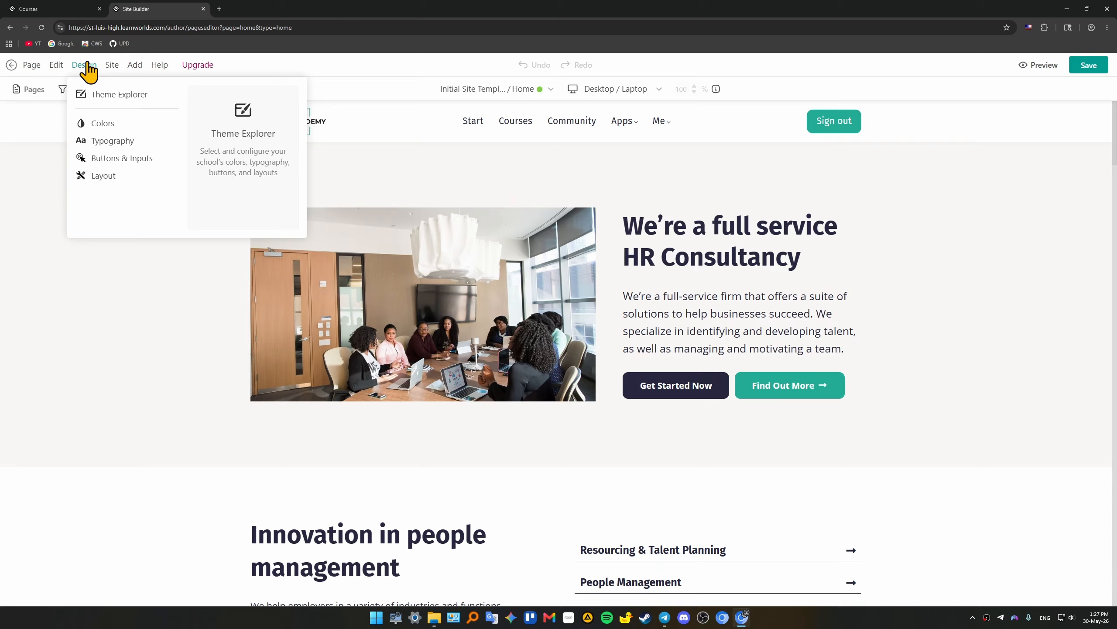
click(112, 142)
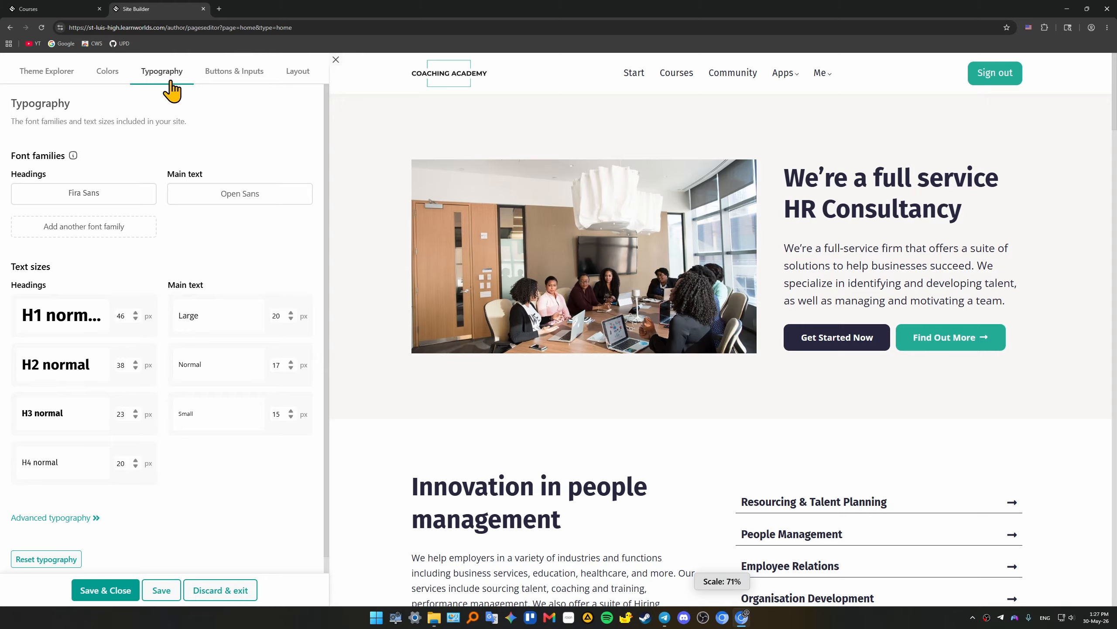
click(109, 72)
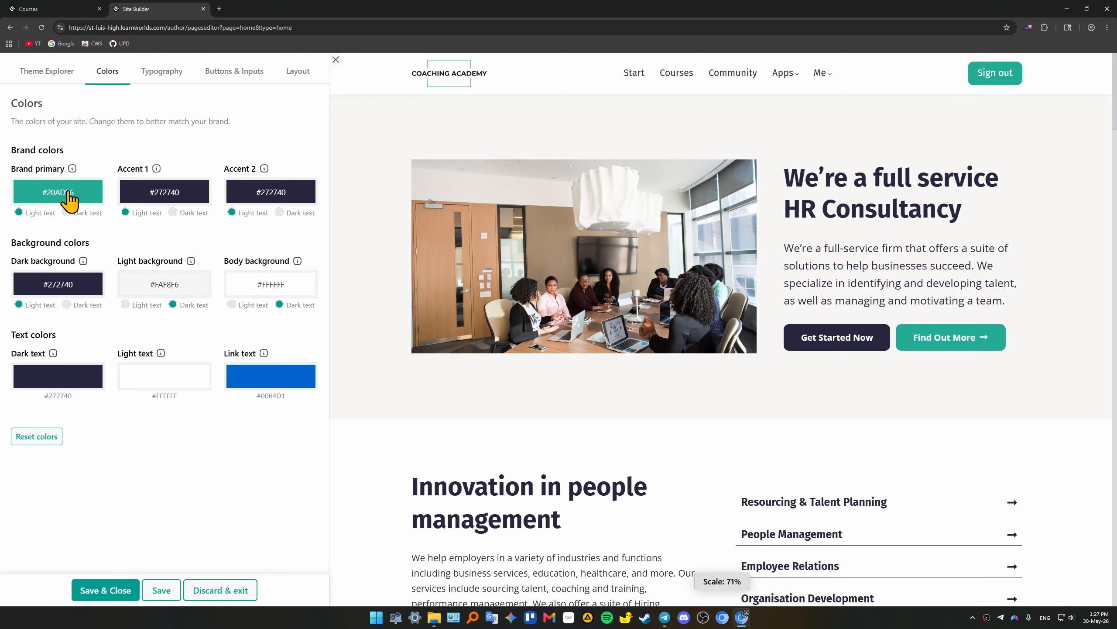
click(72, 195)
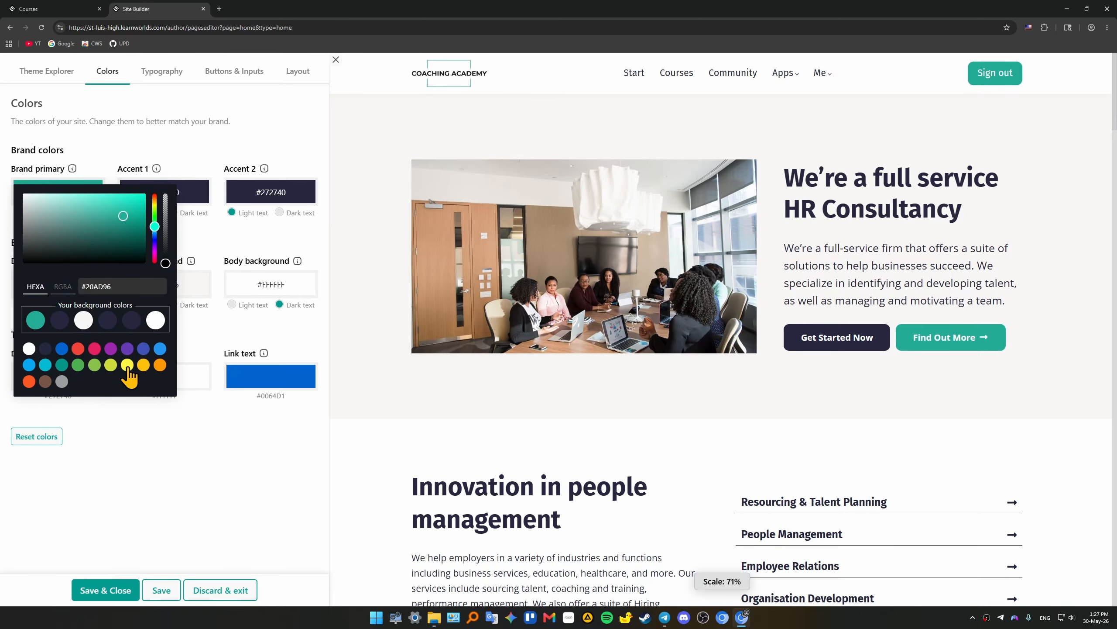
click(158, 367)
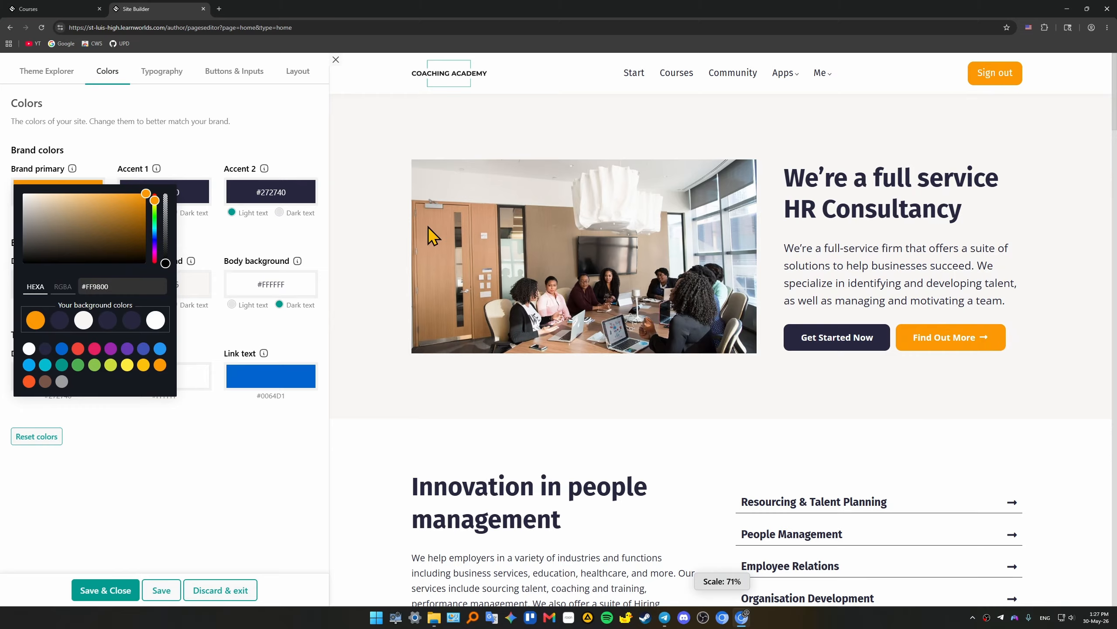
click(147, 437)
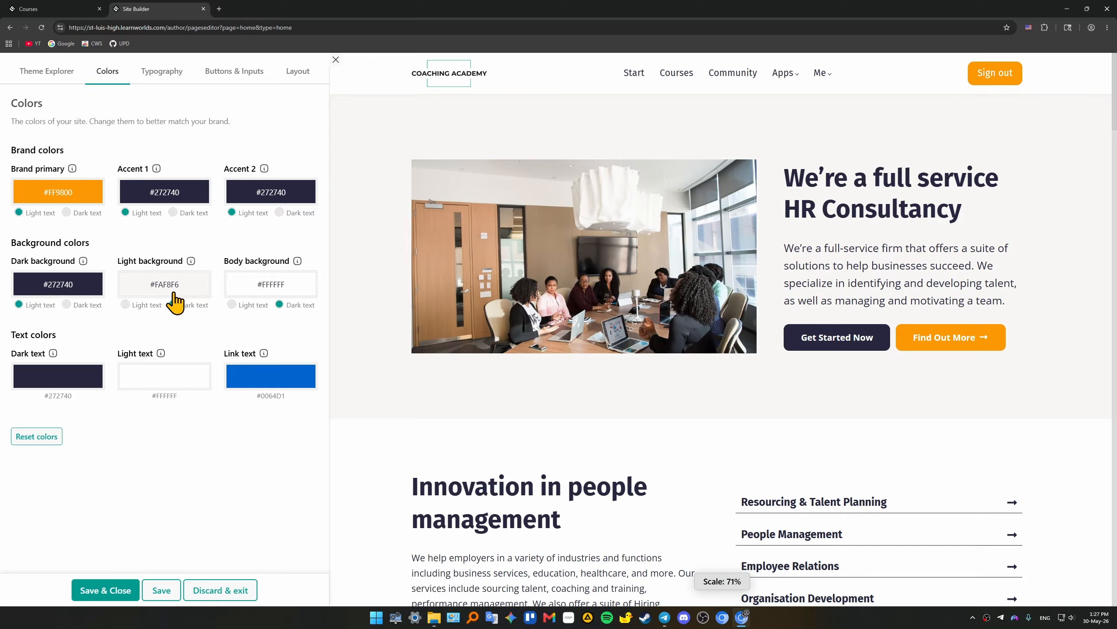
Add Dancing Script as an extra font family in the site typography and save the changes
click(158, 78)
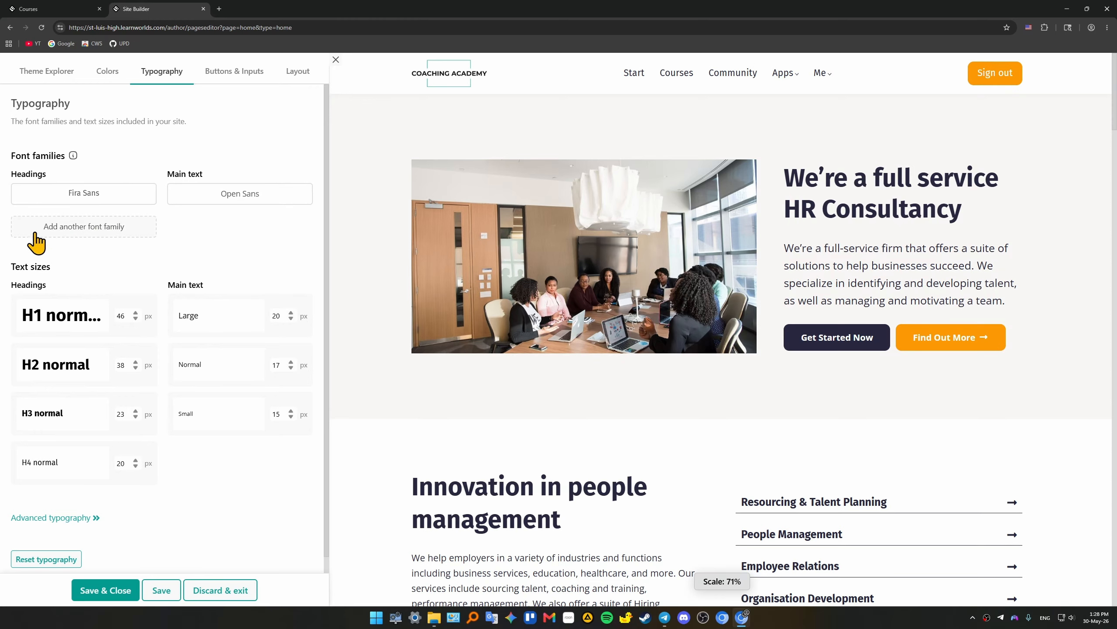
click(116, 238)
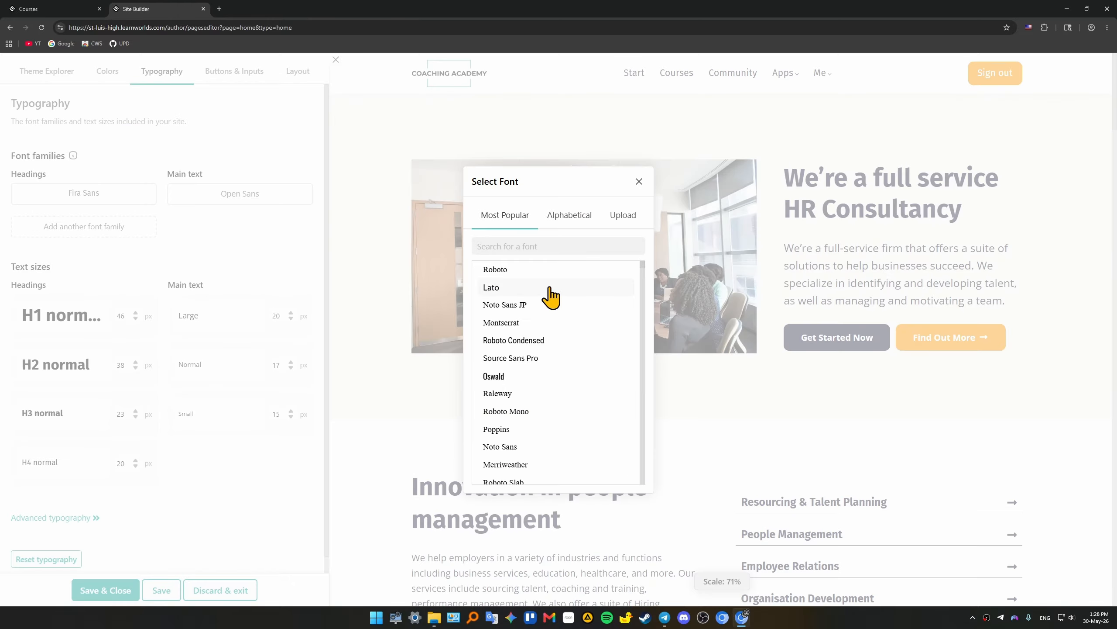
scroll(573, 370, down, 8)
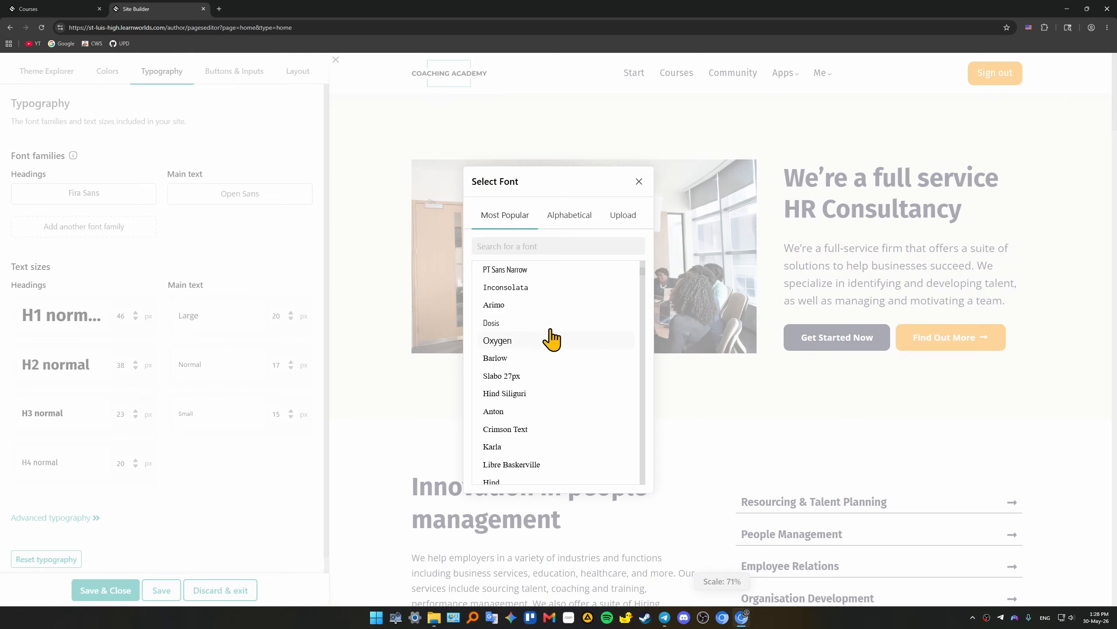
scroll(565, 358, down, 5)
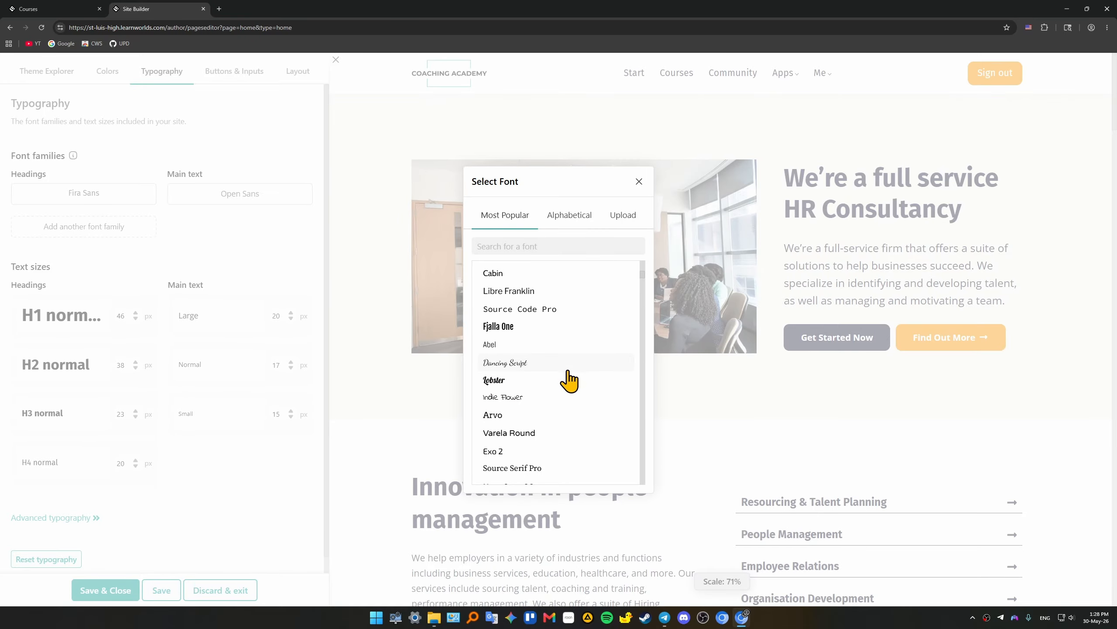
click(537, 372)
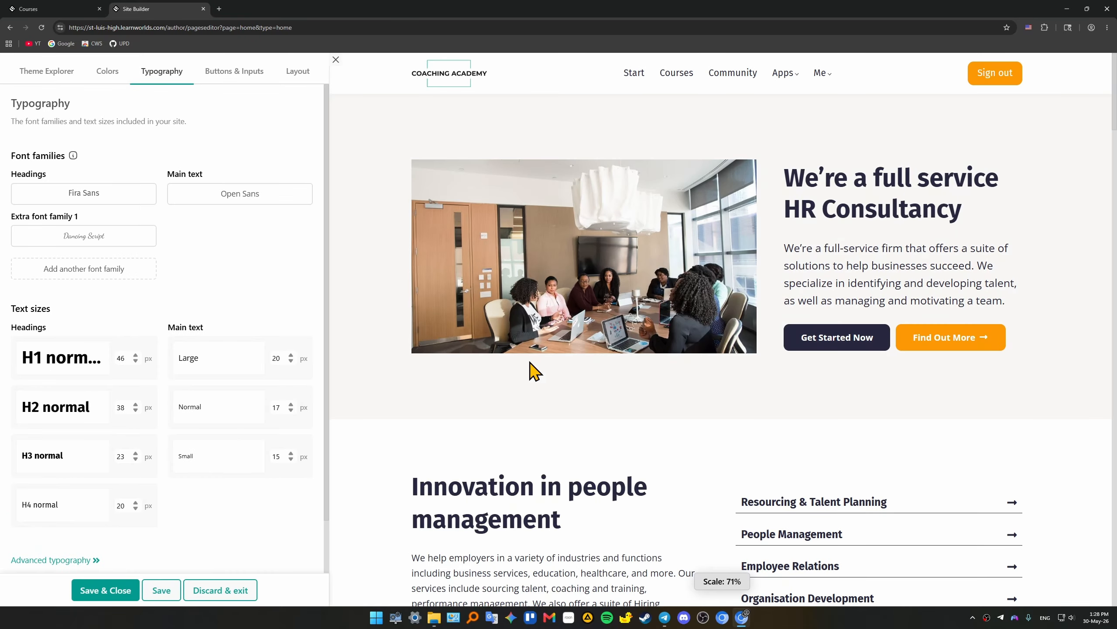
click(159, 590)
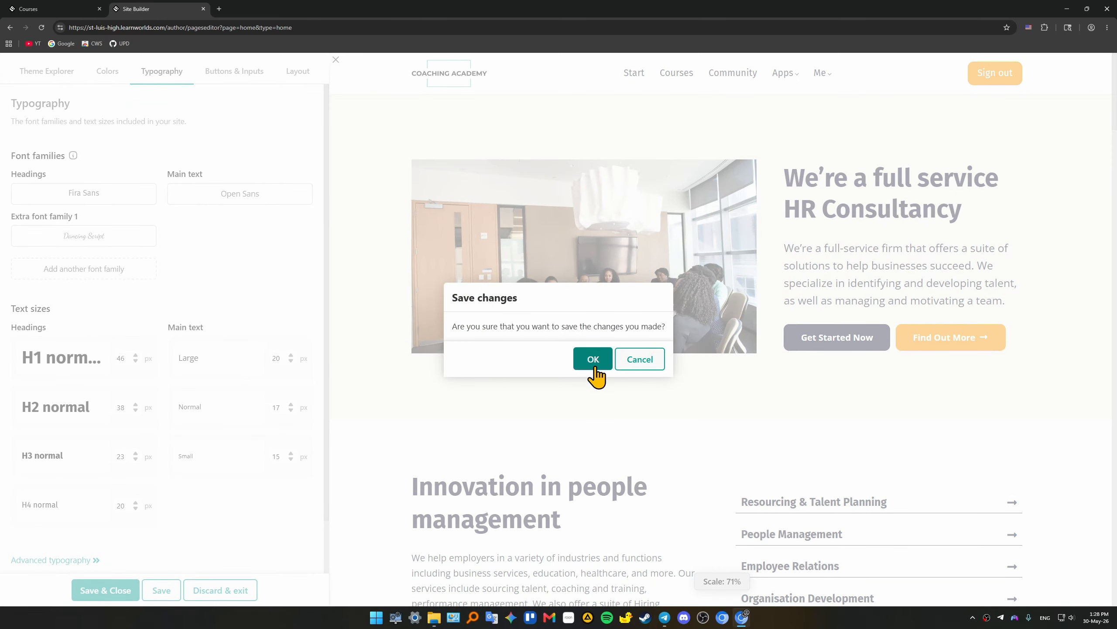
click(594, 360)
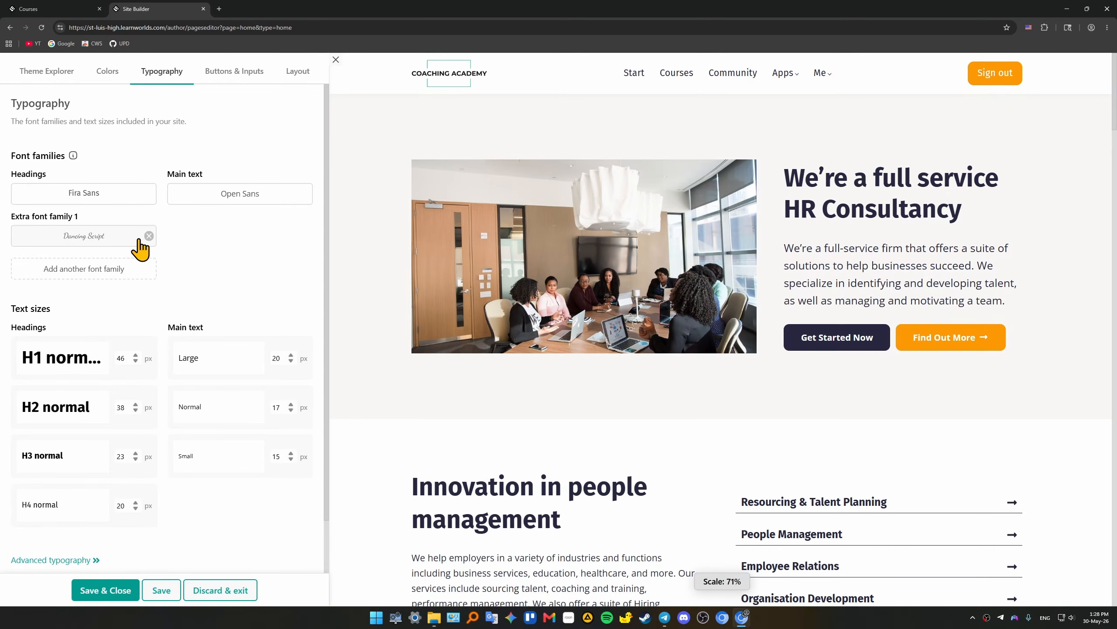
Examine the font choices for the extra font family and the heading and main text sizes
click(91, 237)
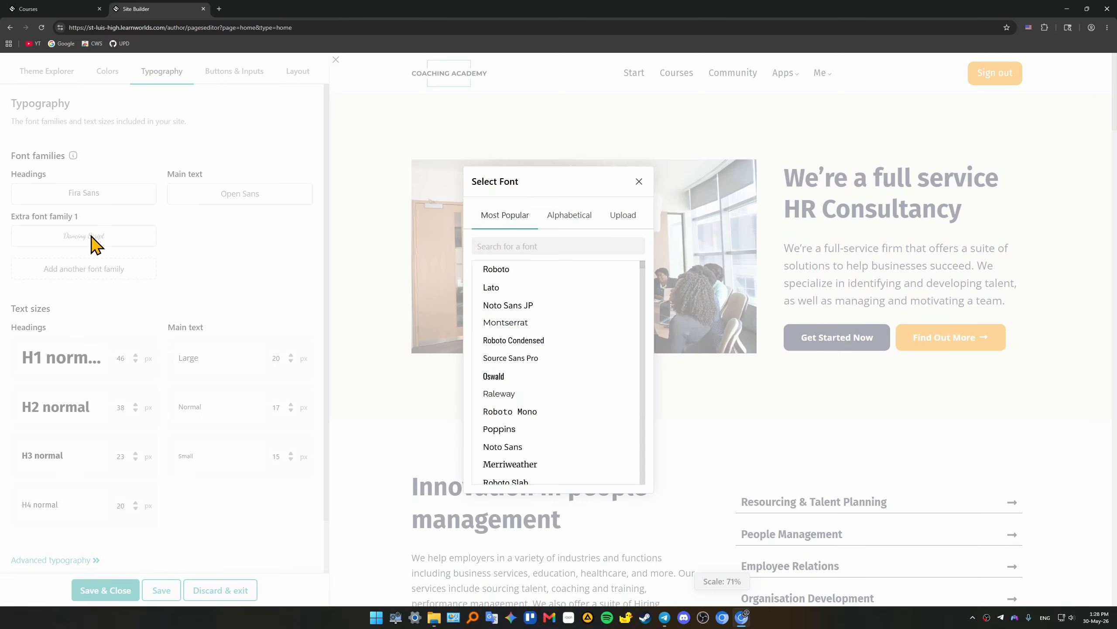
click(639, 182)
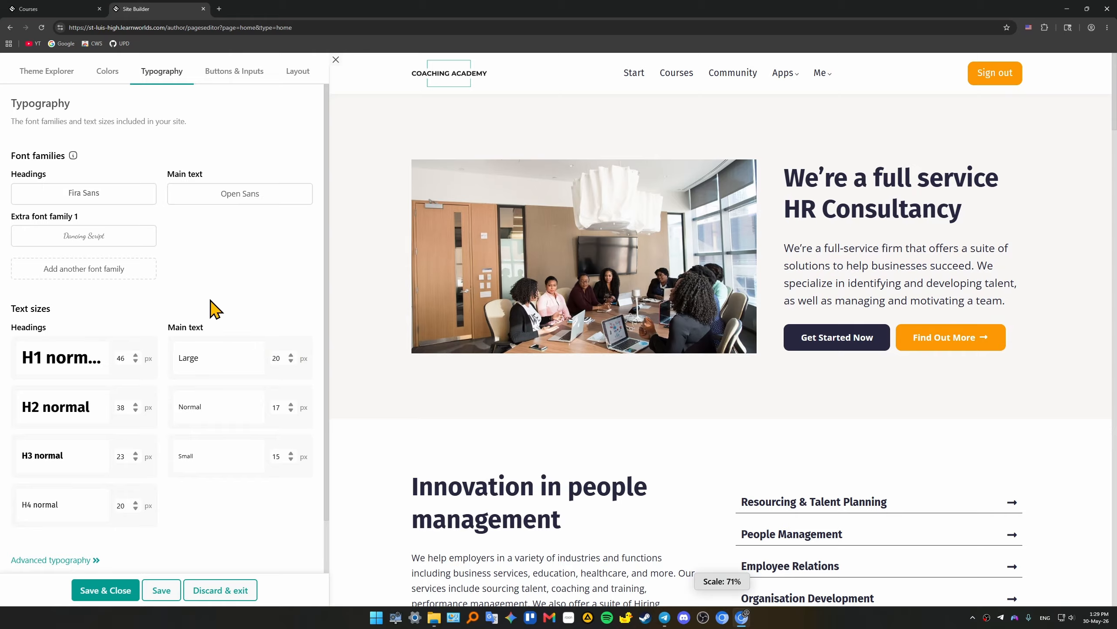
scroll(237, 275, down, 2)
scroll(237, 245, up, 2)
scroll(257, 255, down, 2)
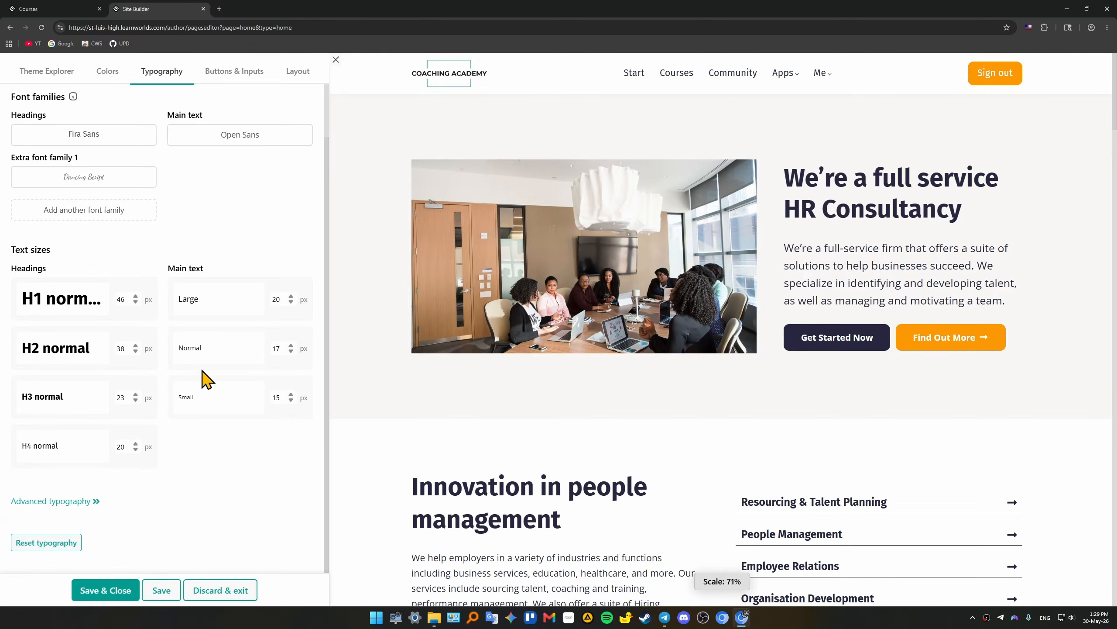
Save and close the site theme settings, confirm the changes, and return to the website's Design page
click(110, 594)
click(593, 359)
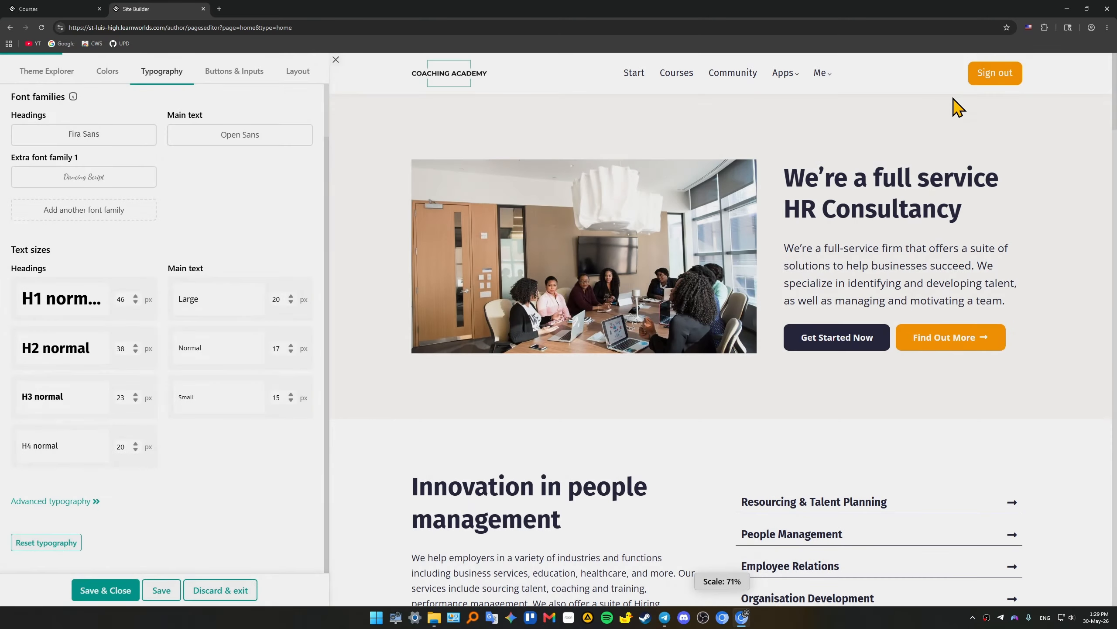
click(83, 9)
click(131, 9)
click(12, 65)
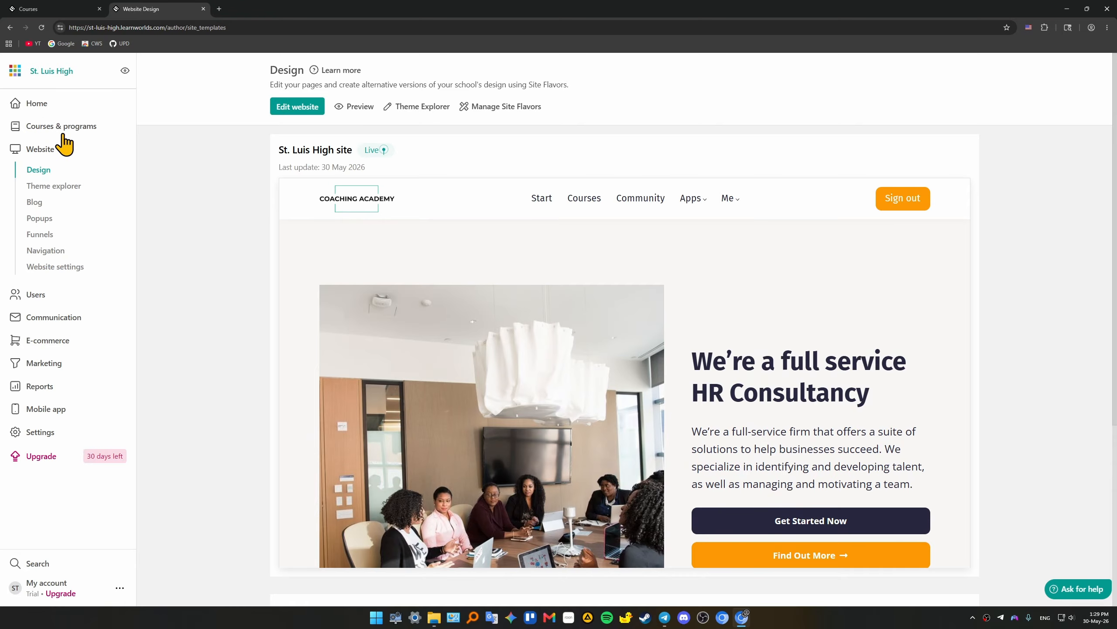
From the course manager, start adding a course and choose to license a ready-made one
click(61, 126)
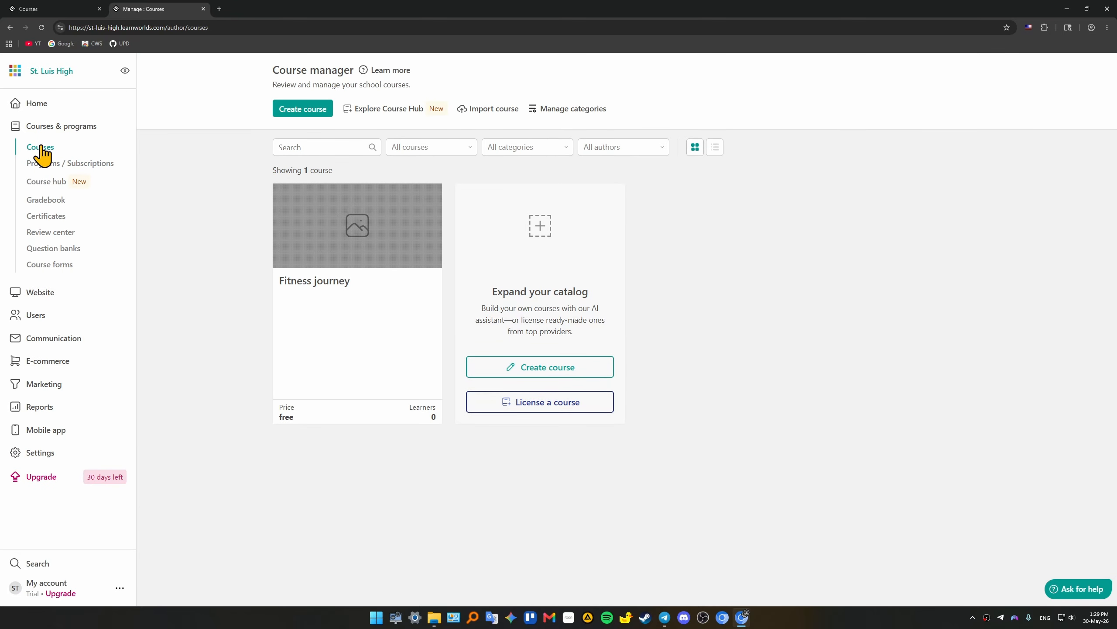
click(302, 110)
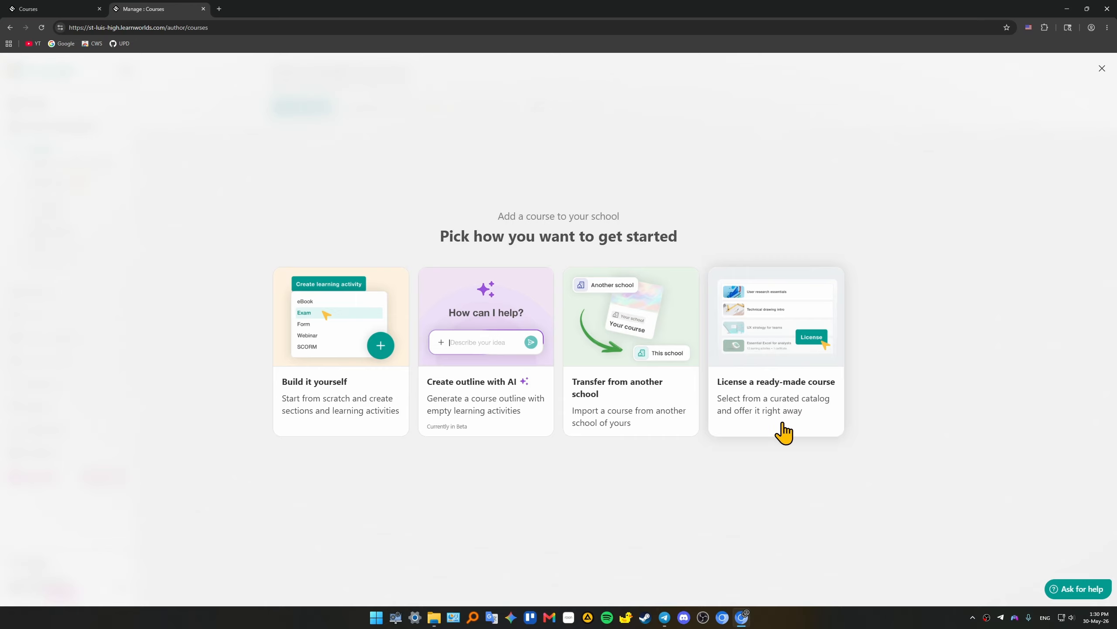
click(787, 355)
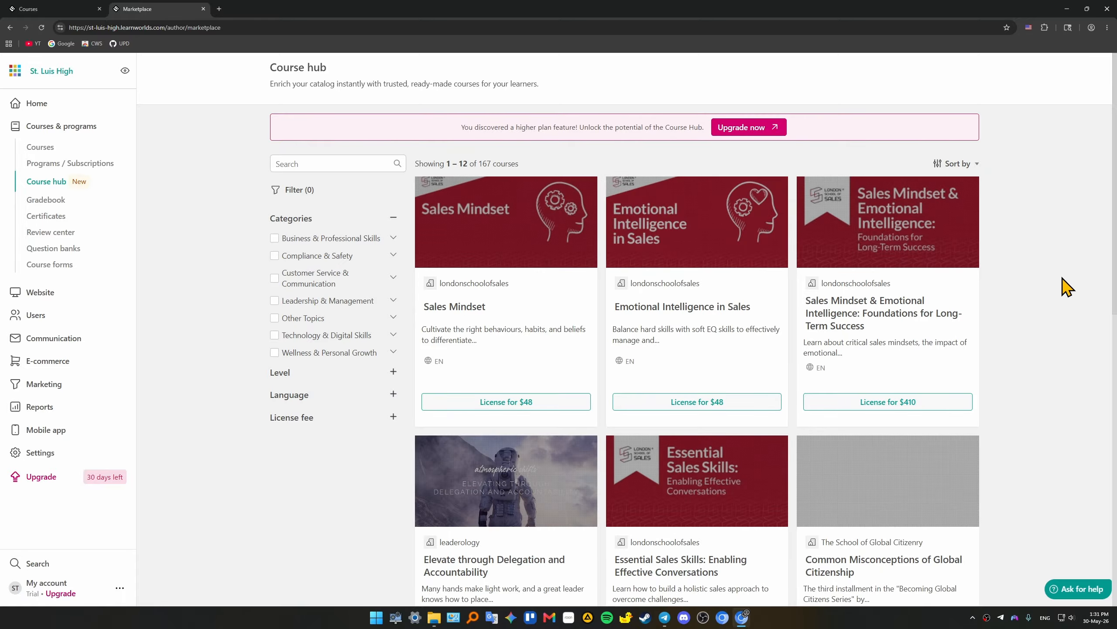
Examine the licensable courses and category filters in the Course hub, and return to the course manager
scroll(746, 312, down, 10)
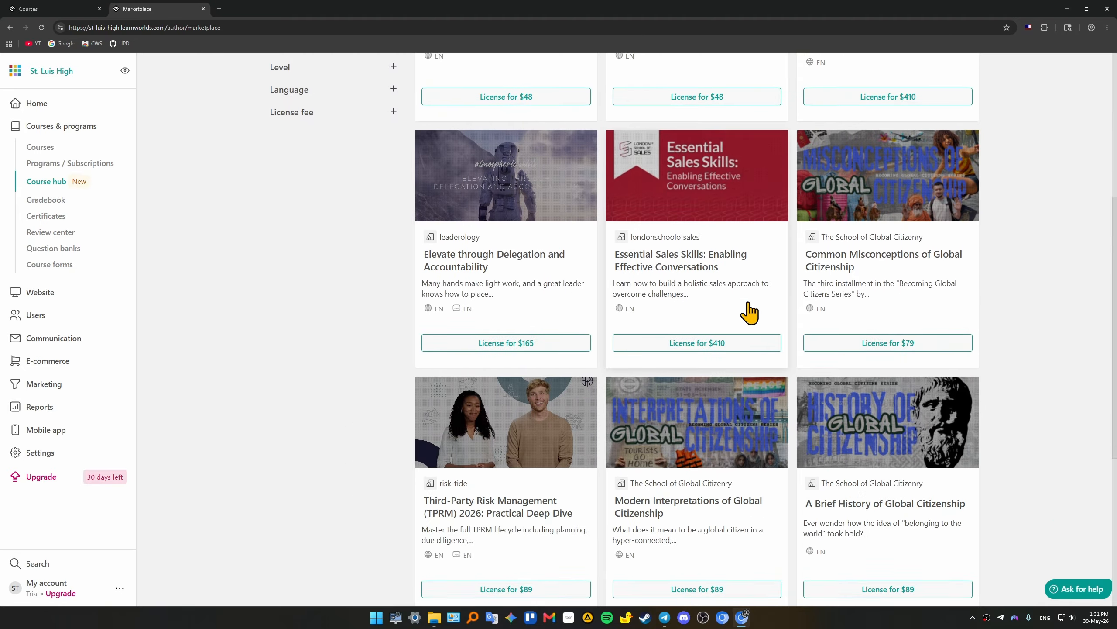
scroll(750, 327, up, 10)
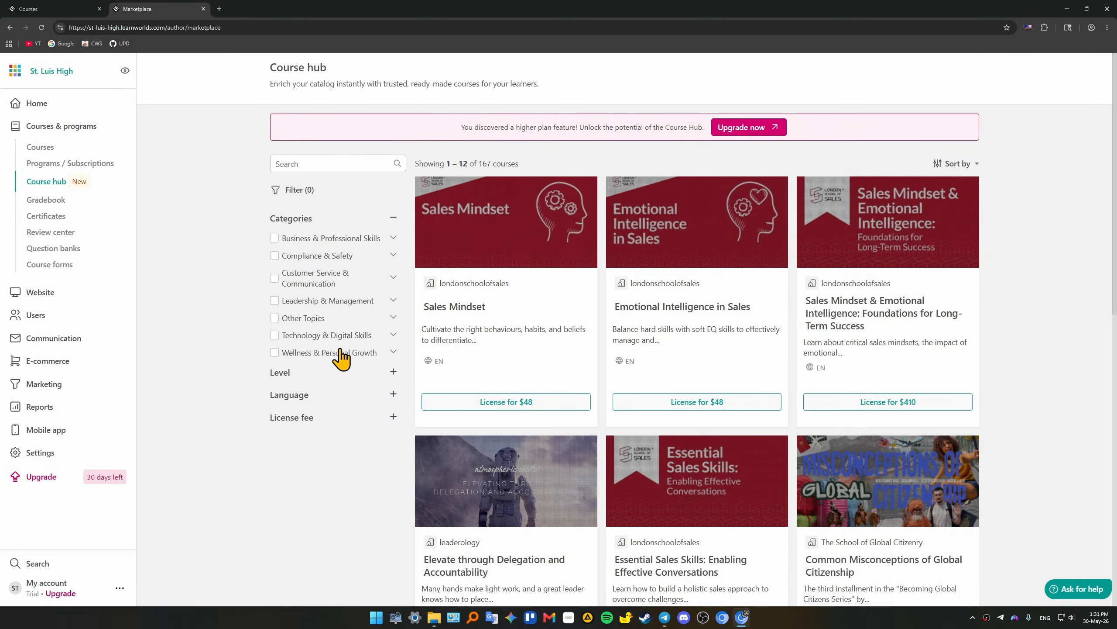
scroll(678, 320, down, 5)
scroll(871, 339, down, 6)
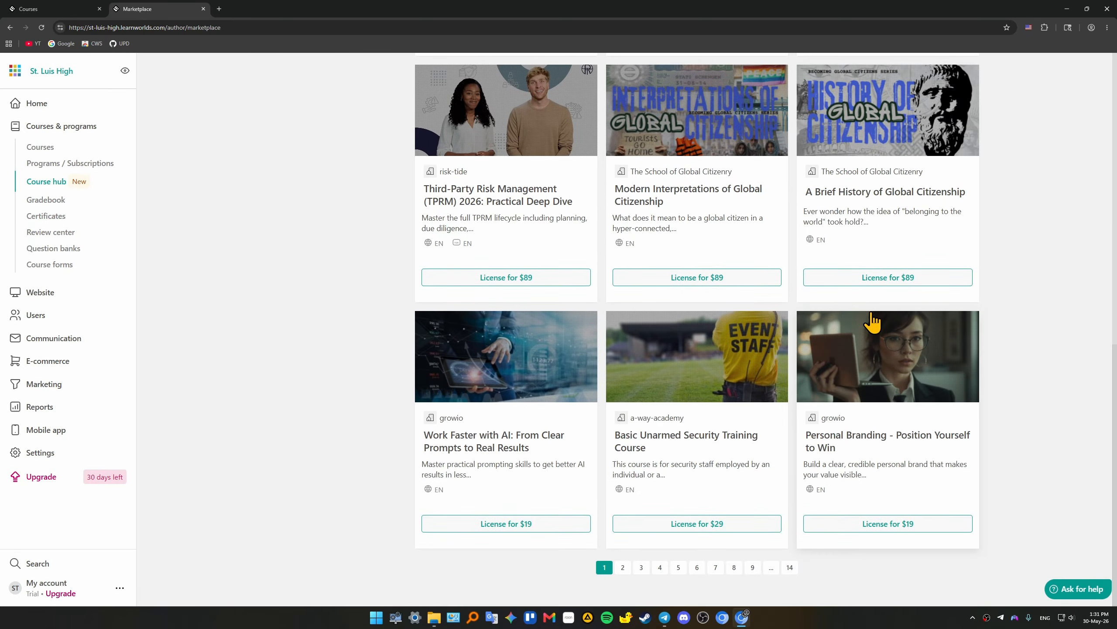
scroll(898, 267, up, 8)
scroll(899, 263, up, 4)
key(alt+Left)
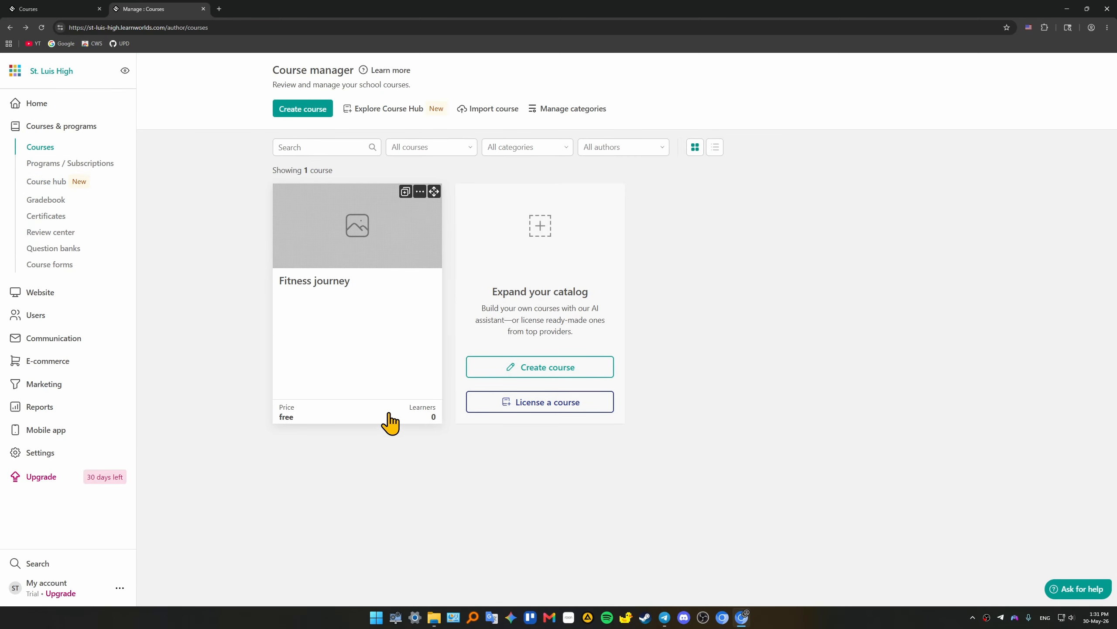
Start building a new course from scratch, naming it TEST COURSE with the description "yes" and no cover image
click(323, 109)
click(381, 351)
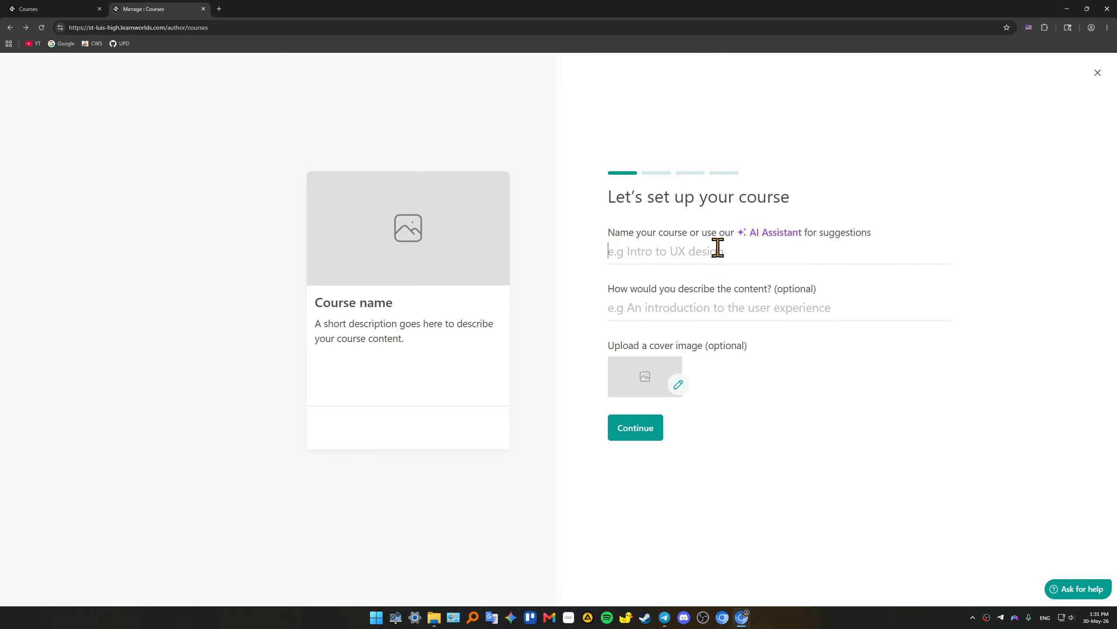
text(TEST COURSE)
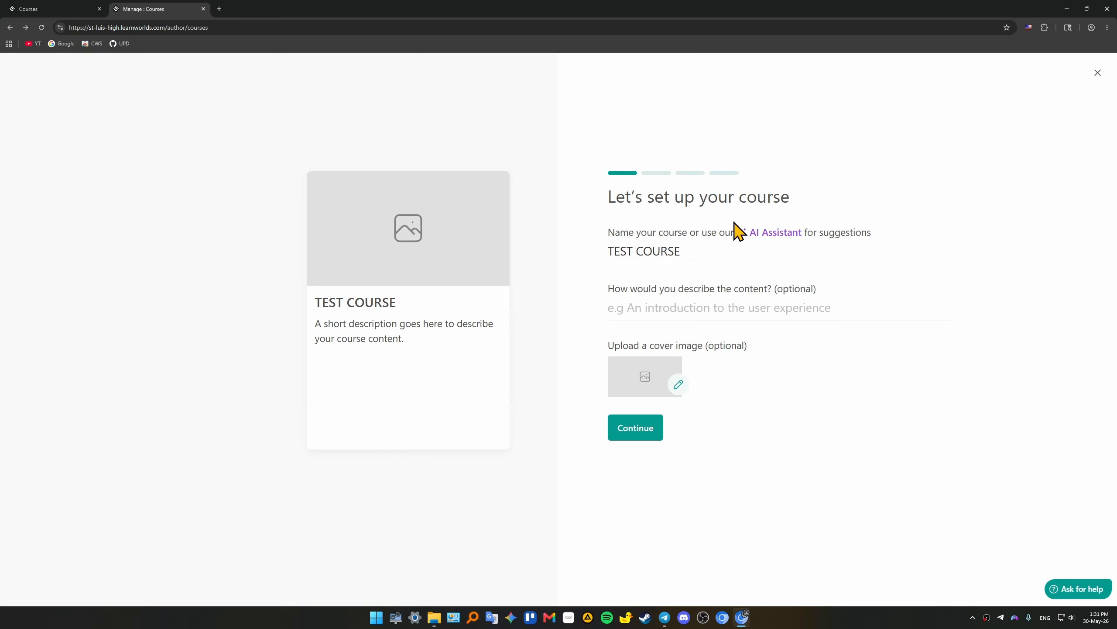
key(Tab)
text(ye)
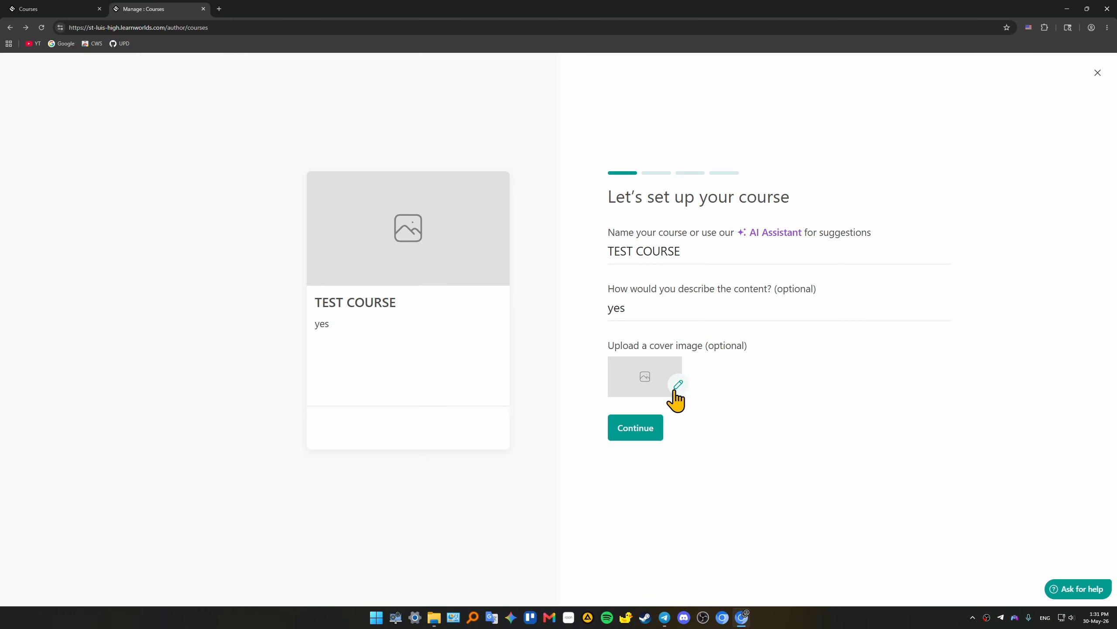
click(655, 444)
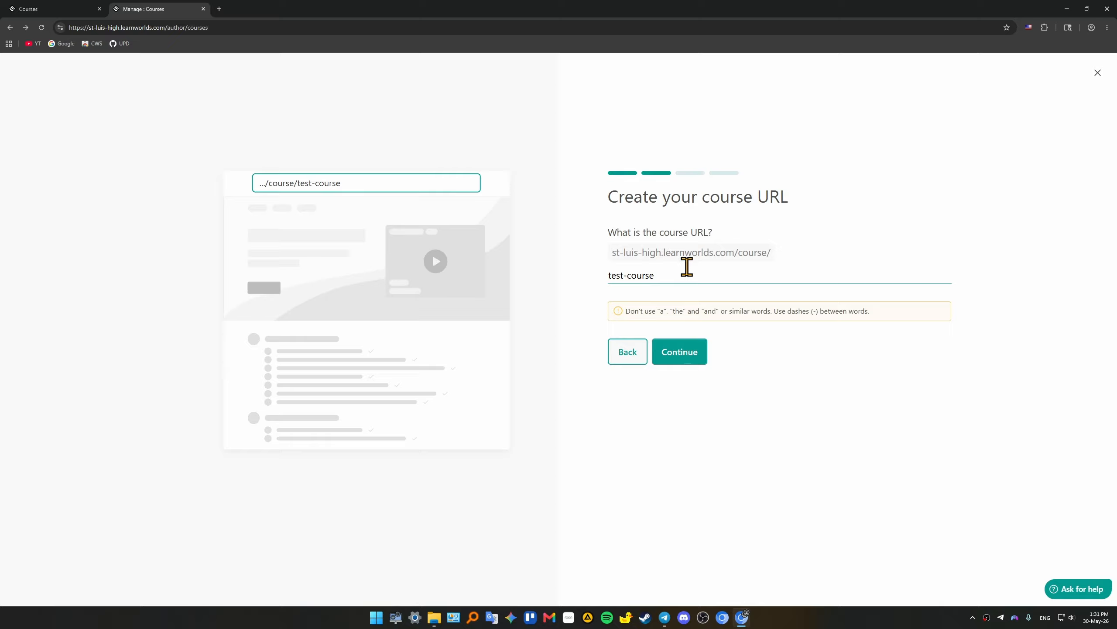
Accept test-course as the course URL and set the course access to Free
click(683, 358)
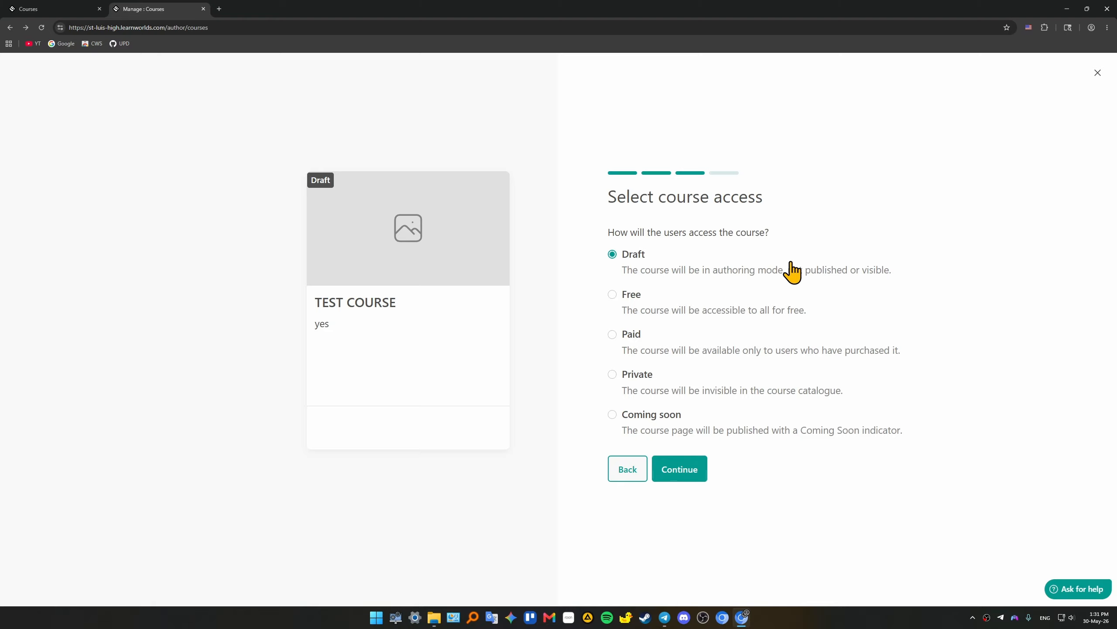
click(612, 295)
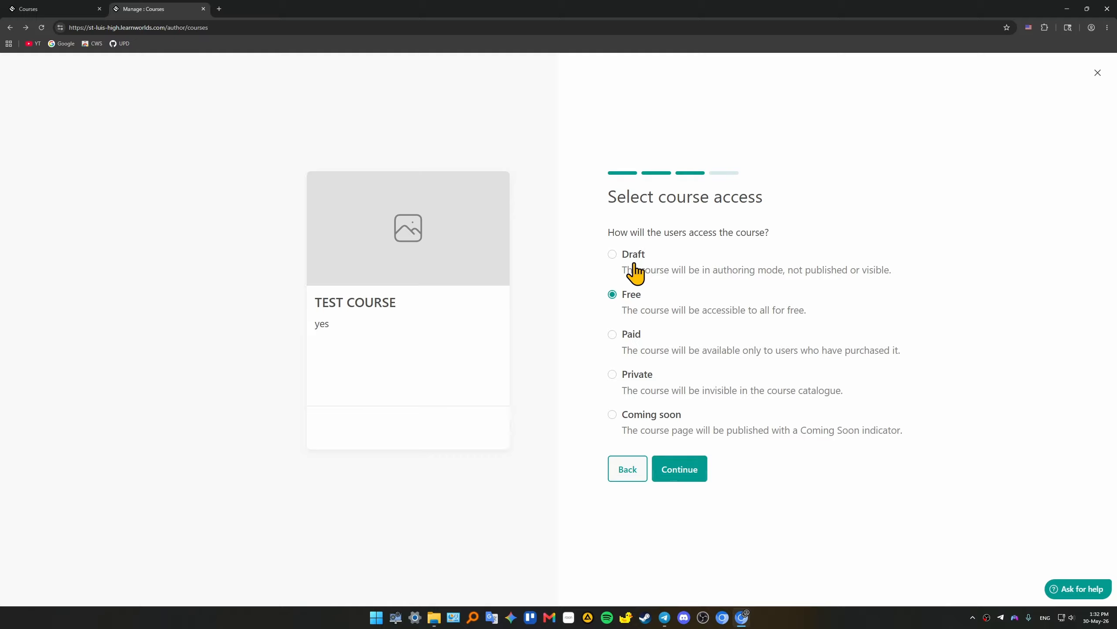
click(689, 471)
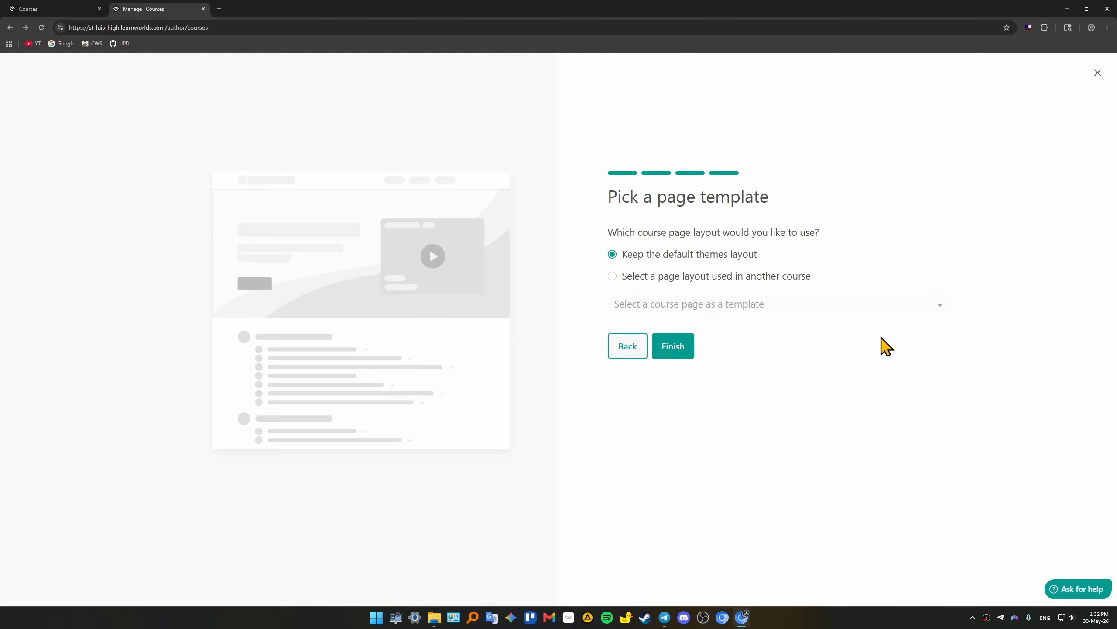
Try Paid access to view the price options, and go back to the course access choices
click(629, 354)
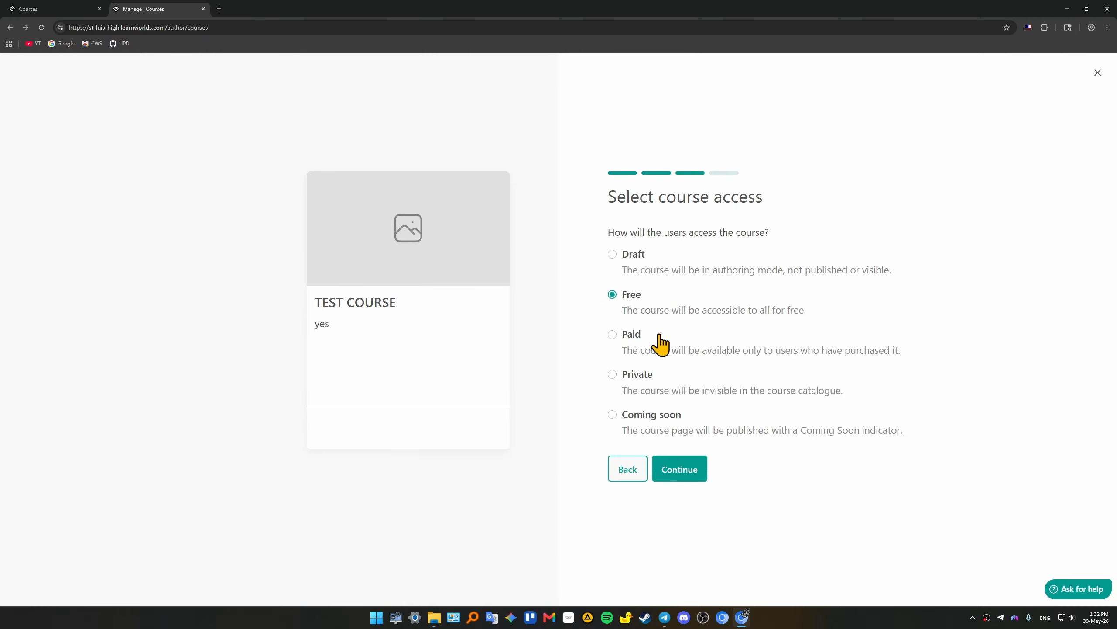
click(635, 337)
click(683, 470)
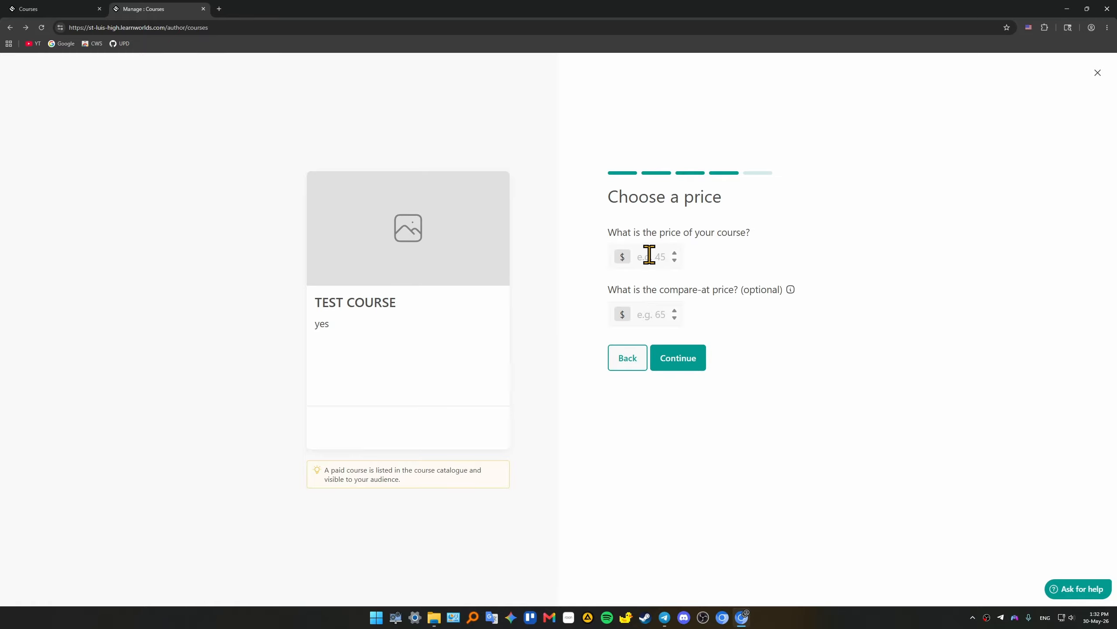
click(625, 361)
Choose Free access again, keep the default themes layout, and finish creating the course
click(630, 297)
click(700, 471)
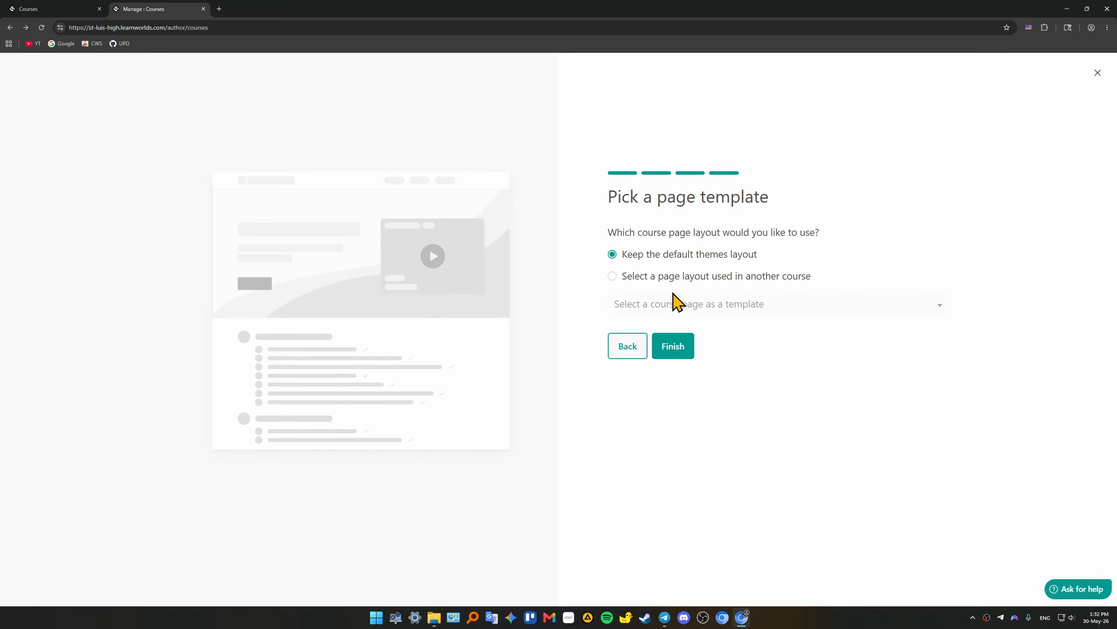
click(680, 349)
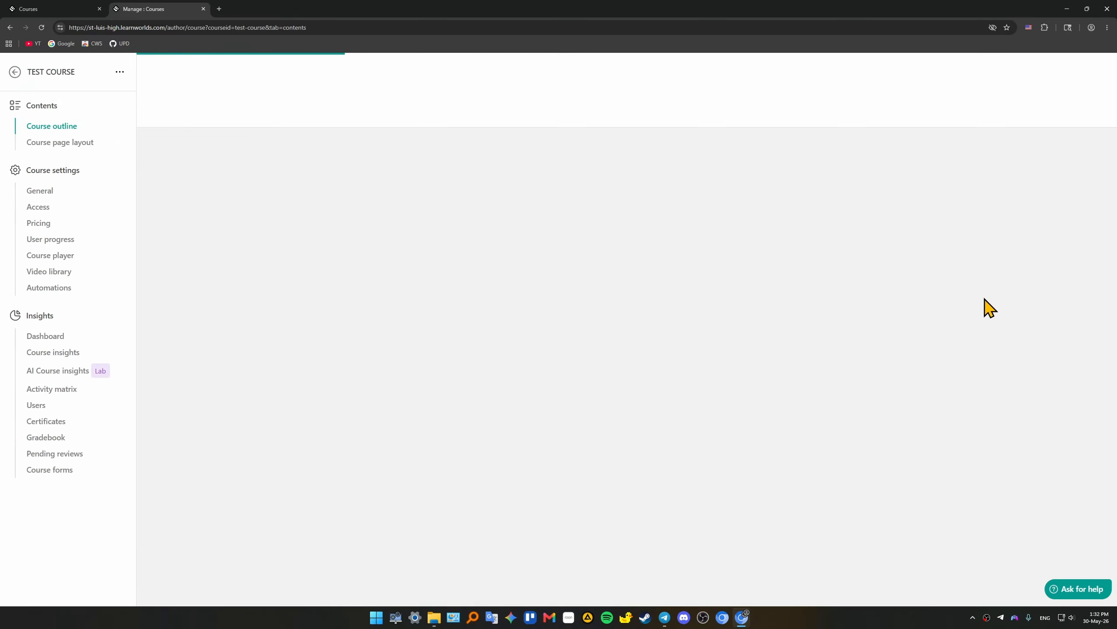
Open TEST COURSE's page layout in the page editor and examine its sections and design options
click(75, 145)
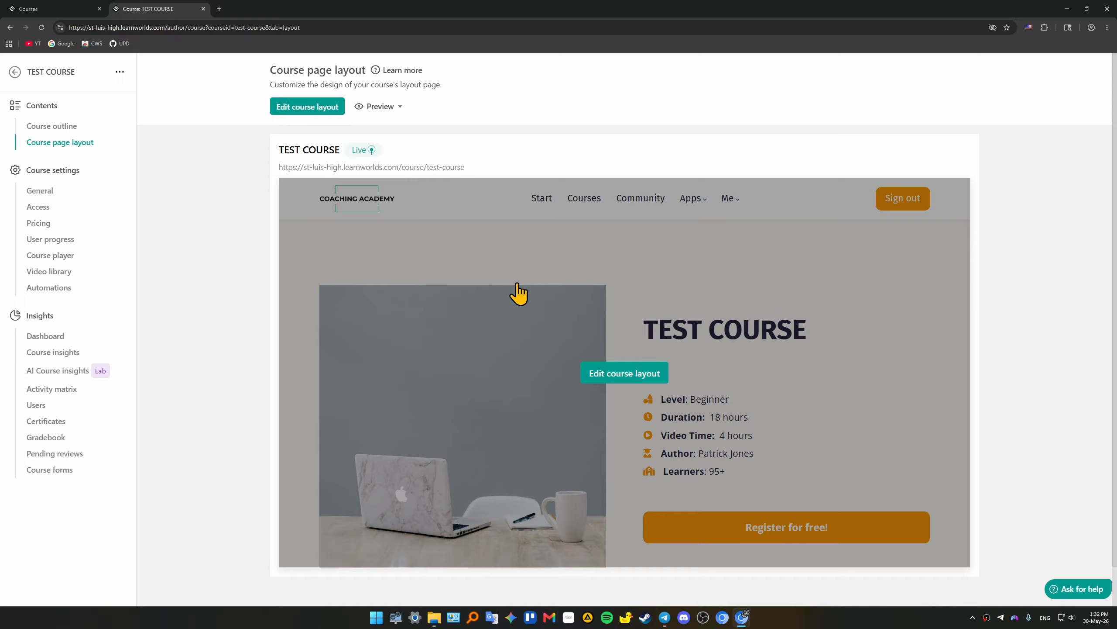
scroll(752, 299, down, 1)
scroll(616, 352, up, 1)
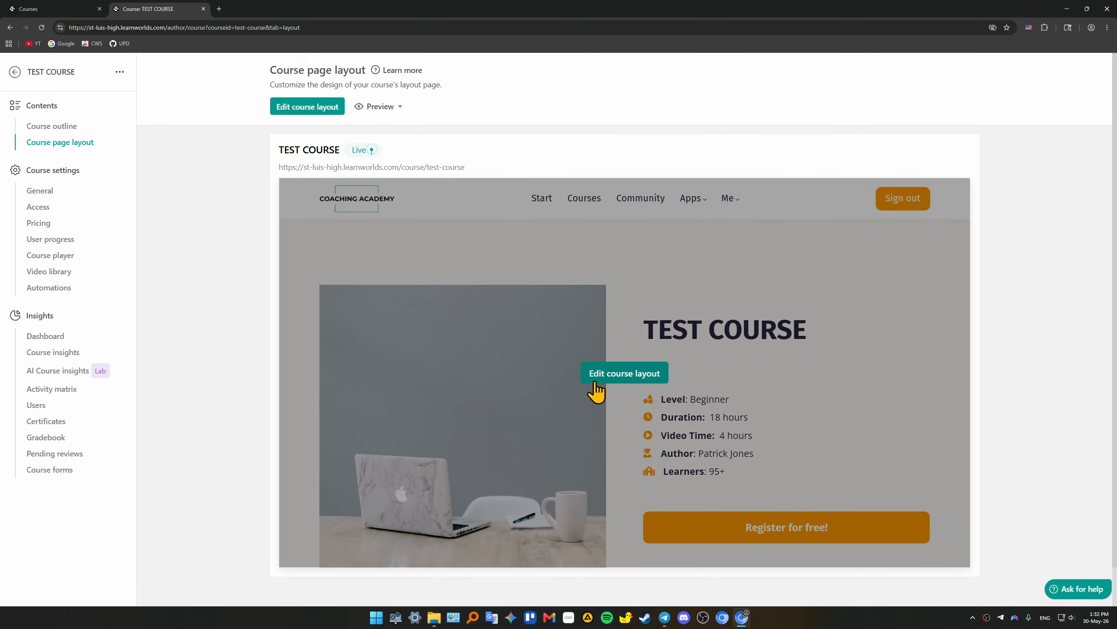
click(611, 379)
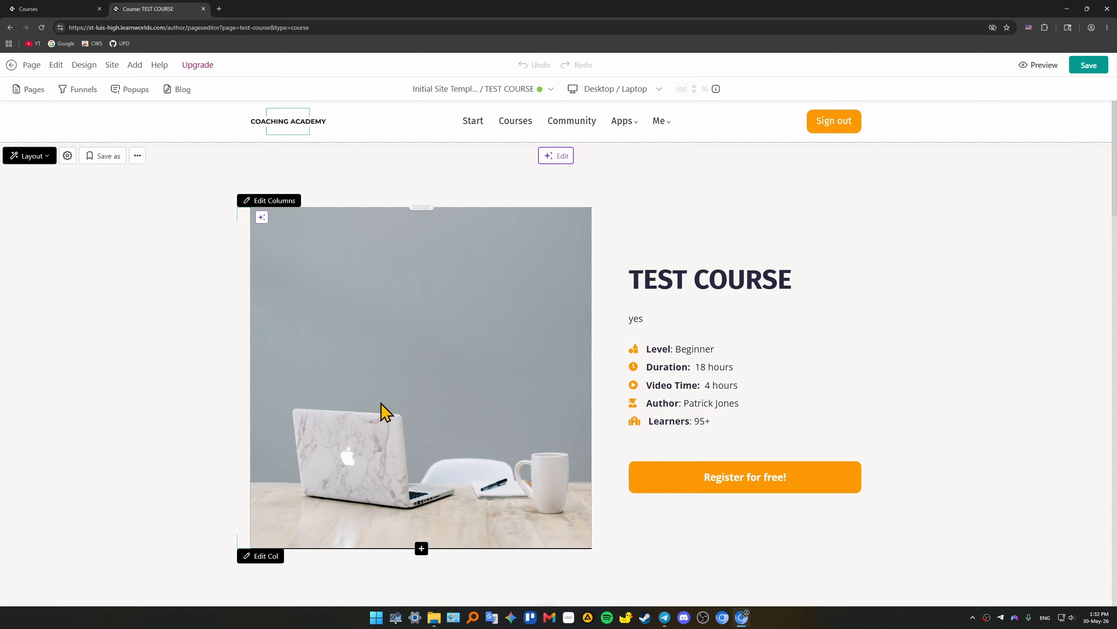
scroll(543, 374, down, 2)
scroll(474, 419, down, 5)
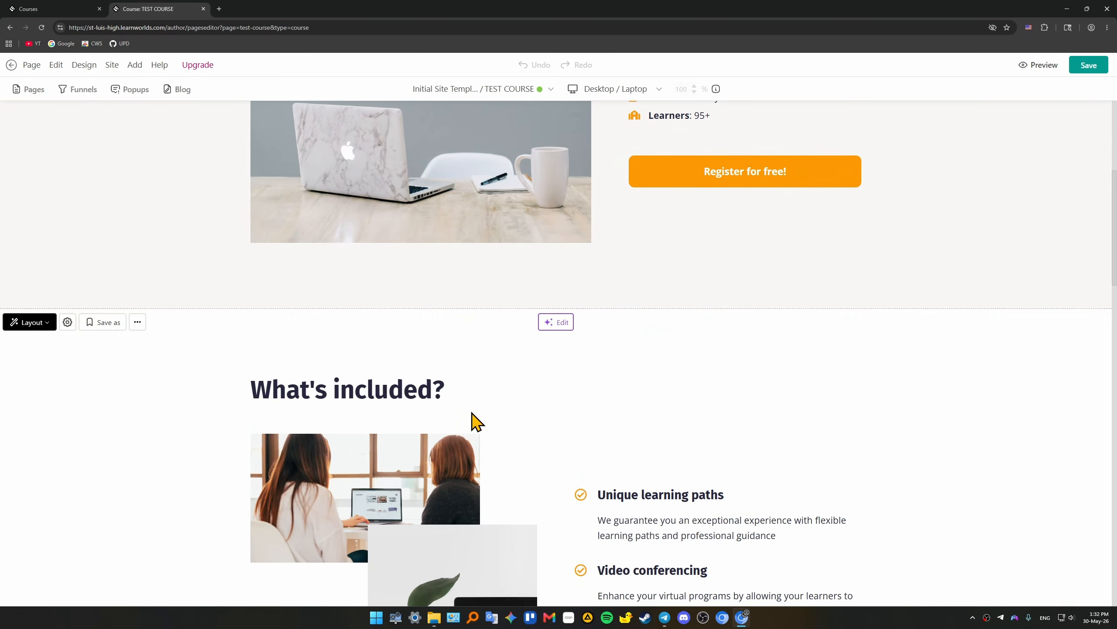
scroll(511, 381, up, 7)
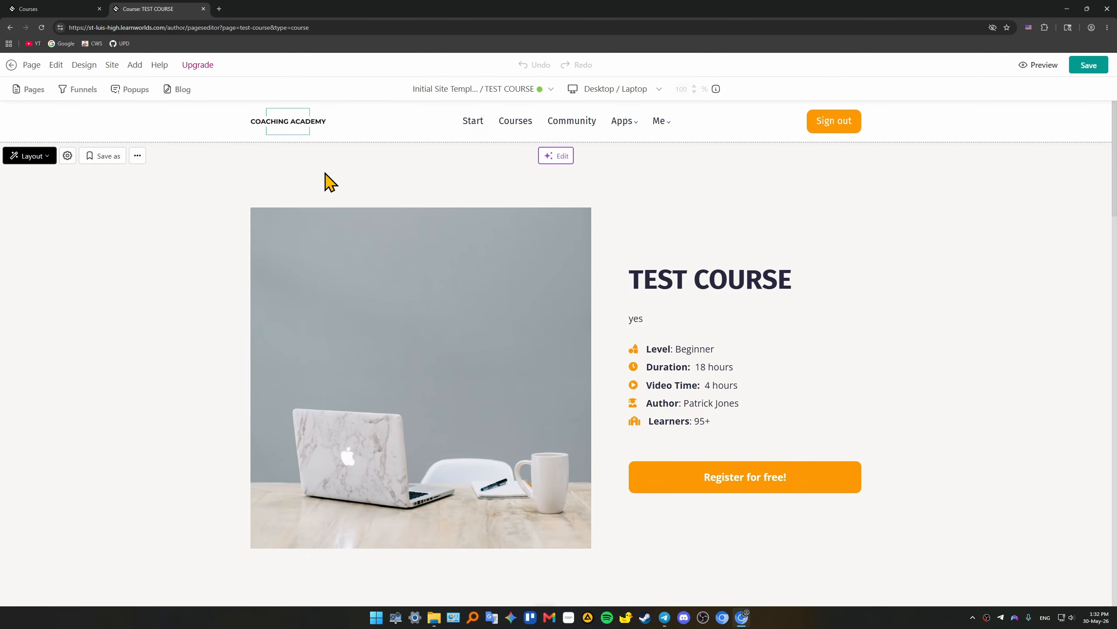
click(86, 66)
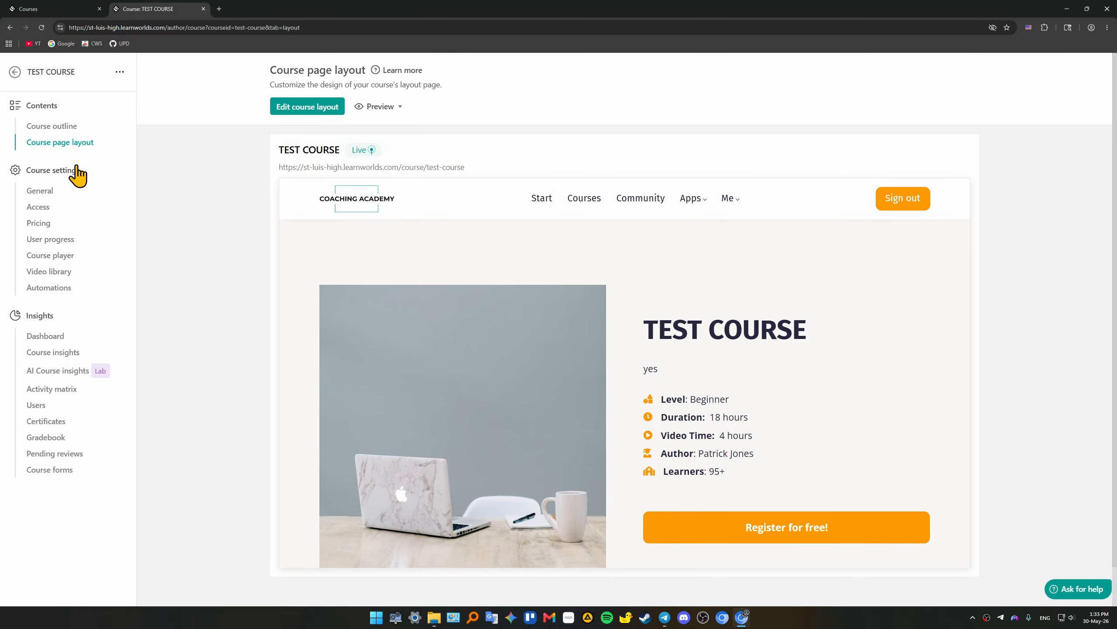
Look over the course's Video library and Course outline, and return to the Course page layout
click(53, 272)
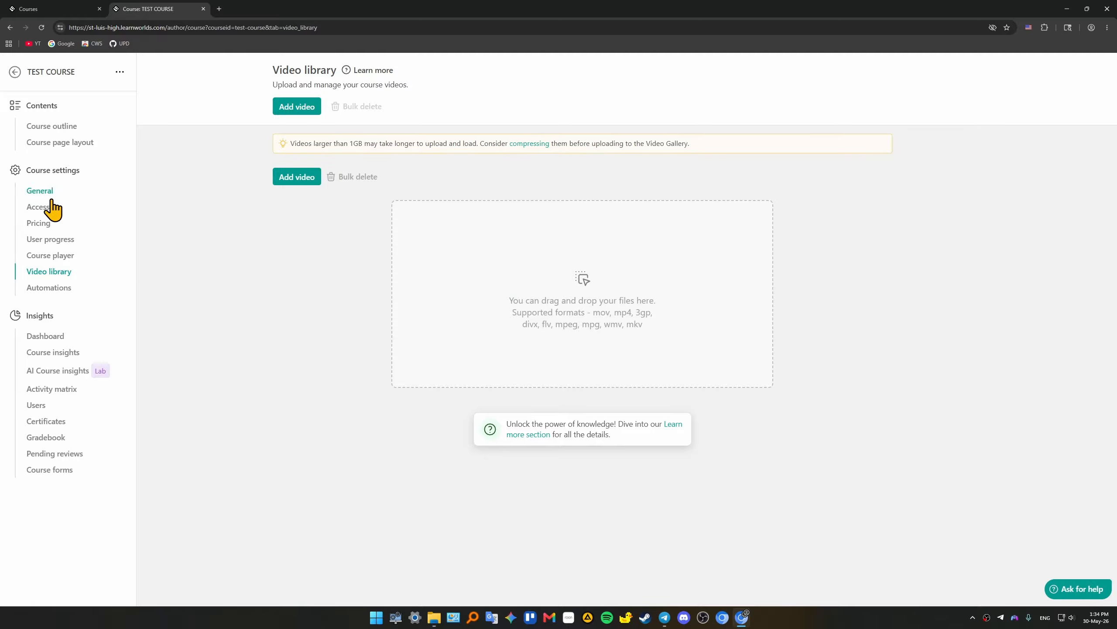
click(55, 132)
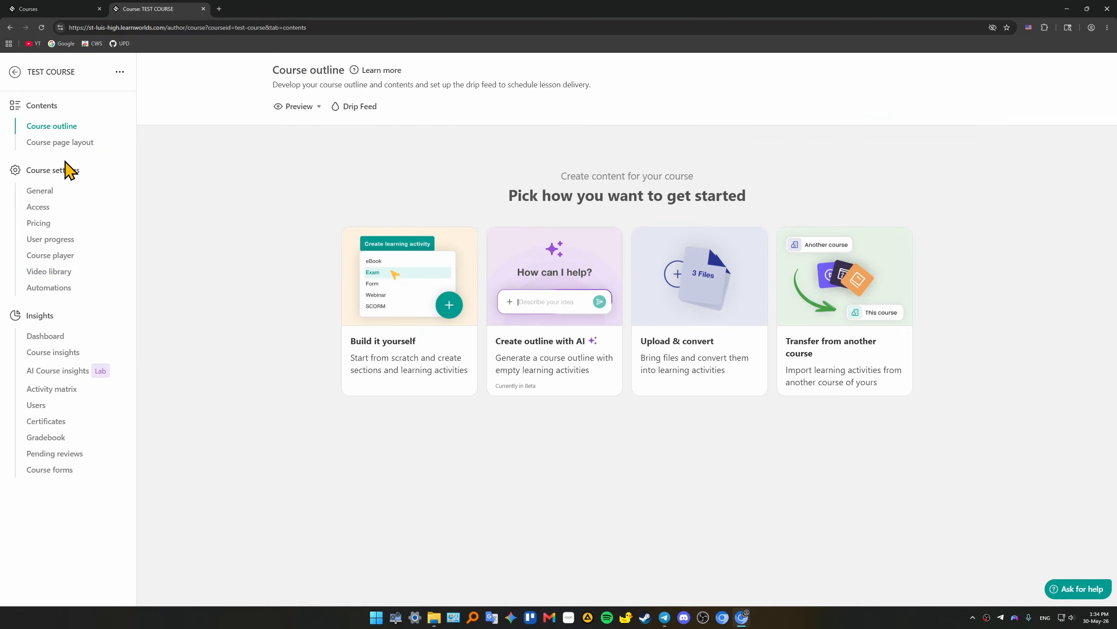
click(66, 143)
mouse_move(781, 350)
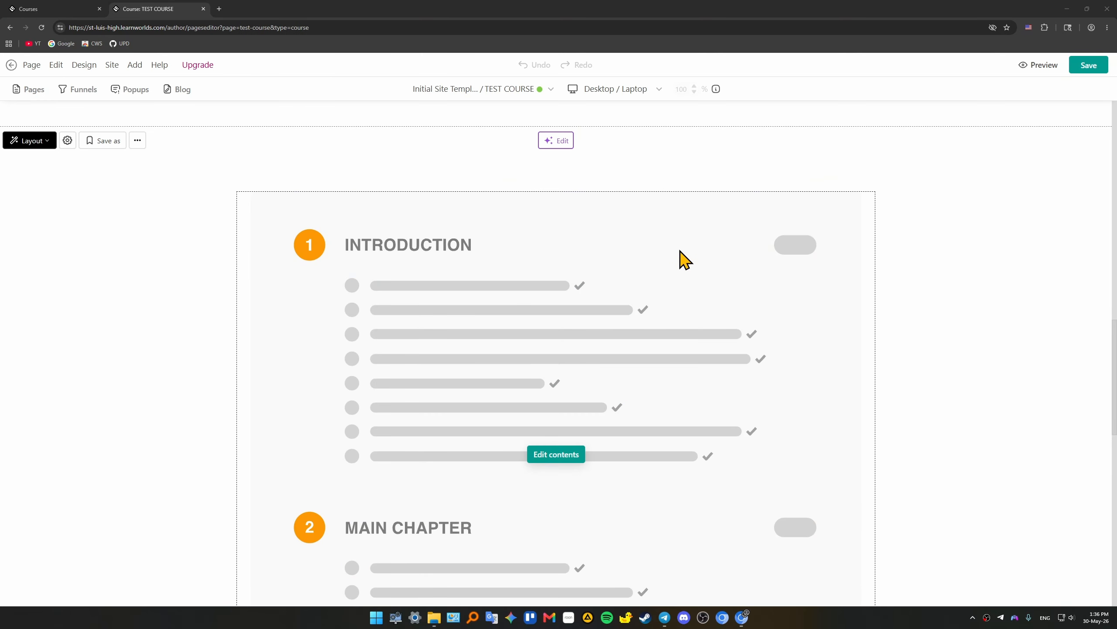
Create a public page named Landing from the dark navy Ultimate Distance Training landing template, and review its sections
click(135, 64)
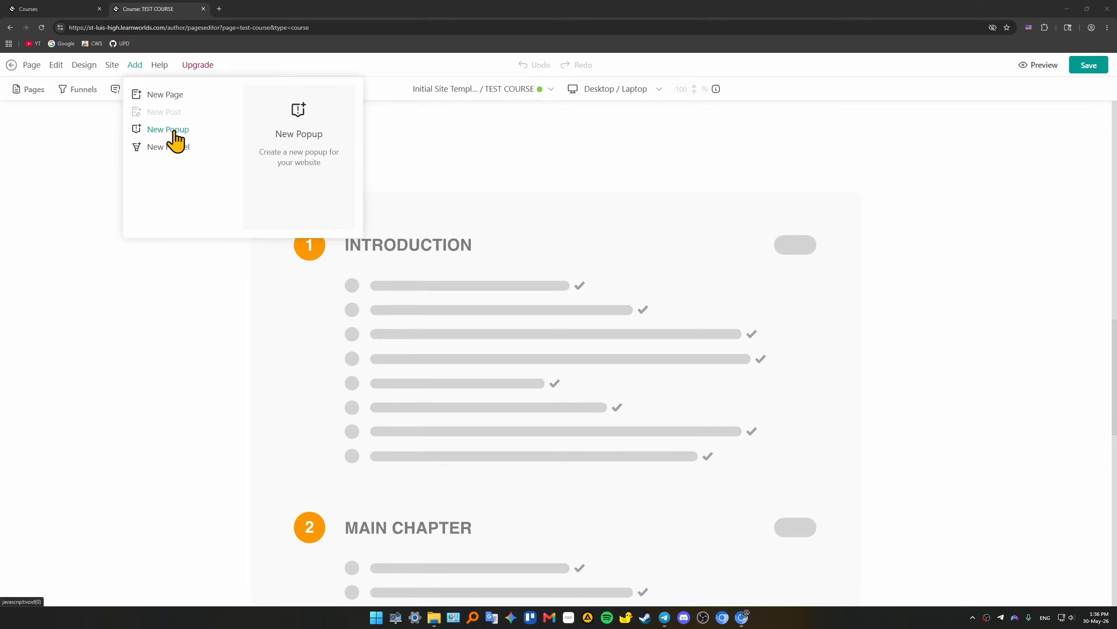
click(163, 95)
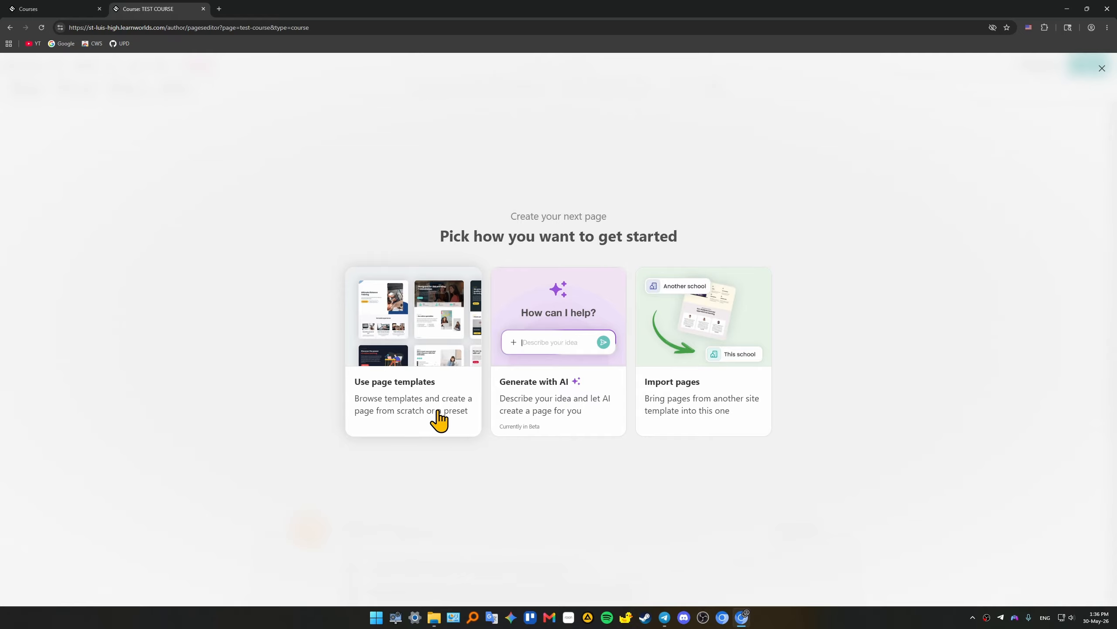
click(422, 350)
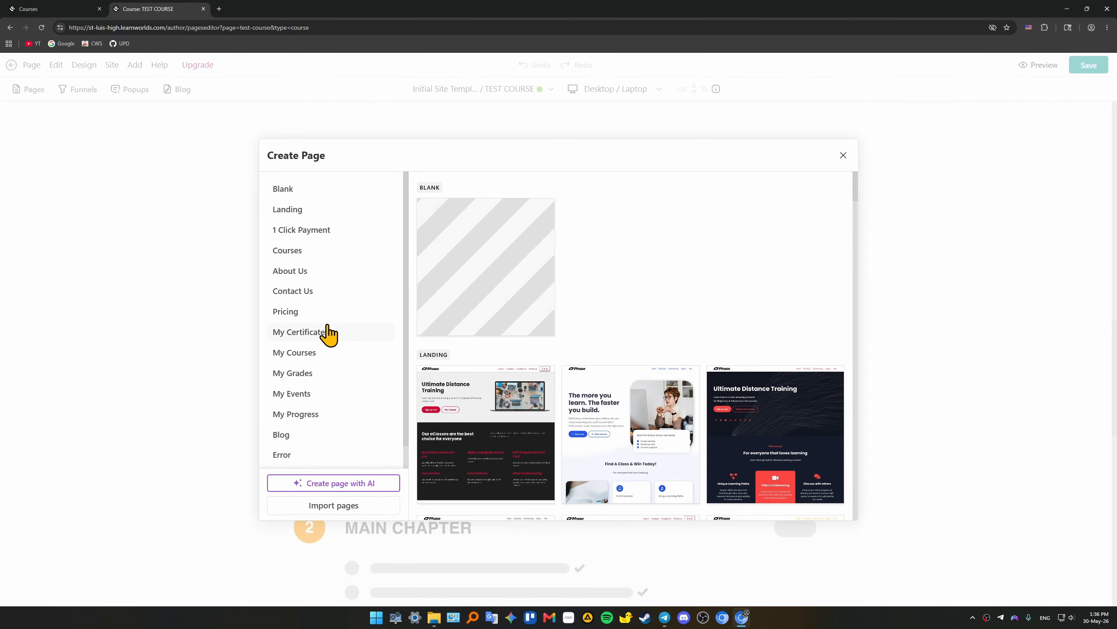
click(299, 211)
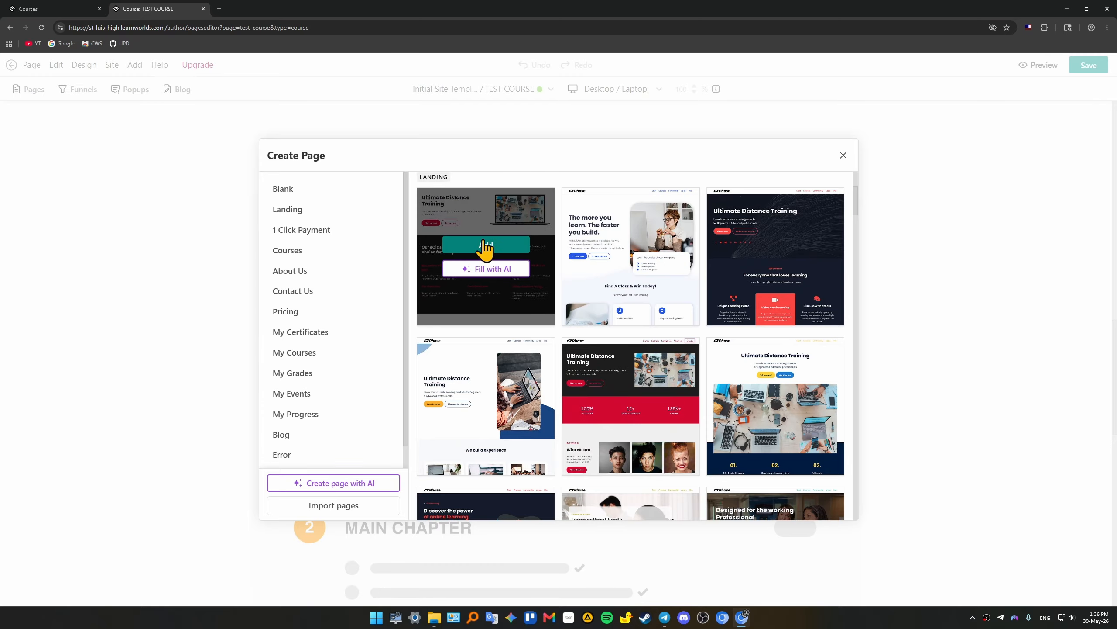
click(774, 246)
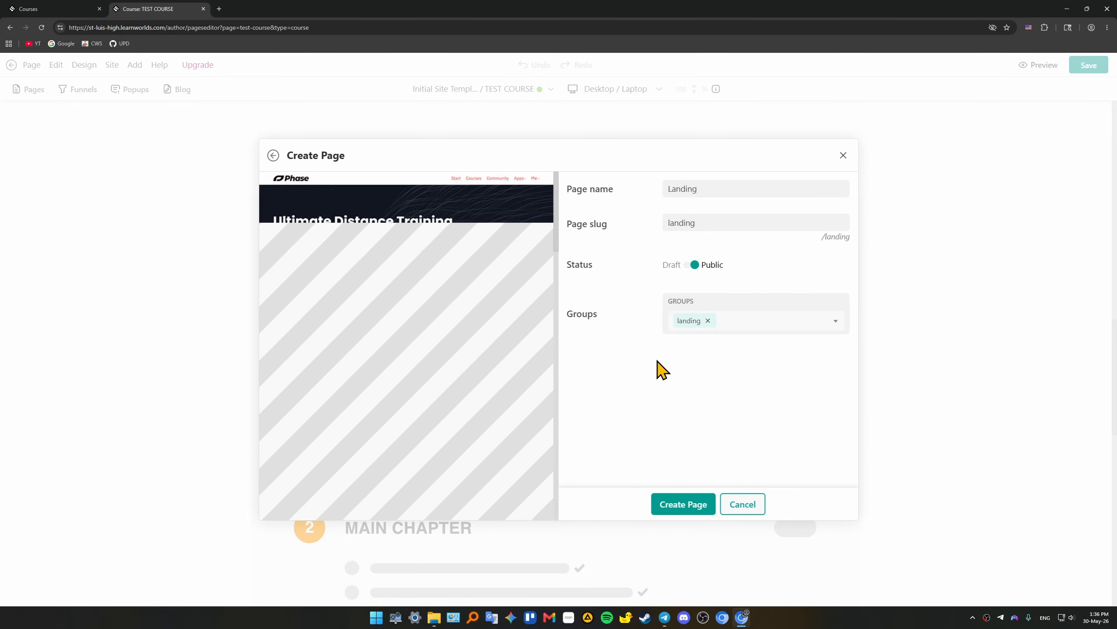
click(672, 505)
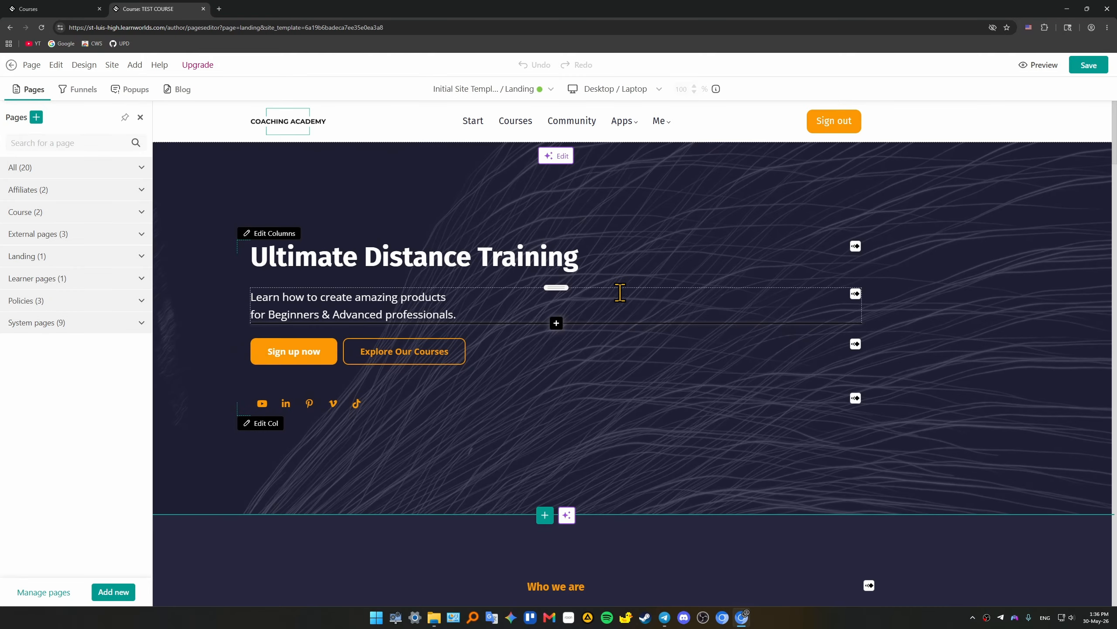
scroll(682, 350, down, 8)
scroll(681, 350, up, 8)
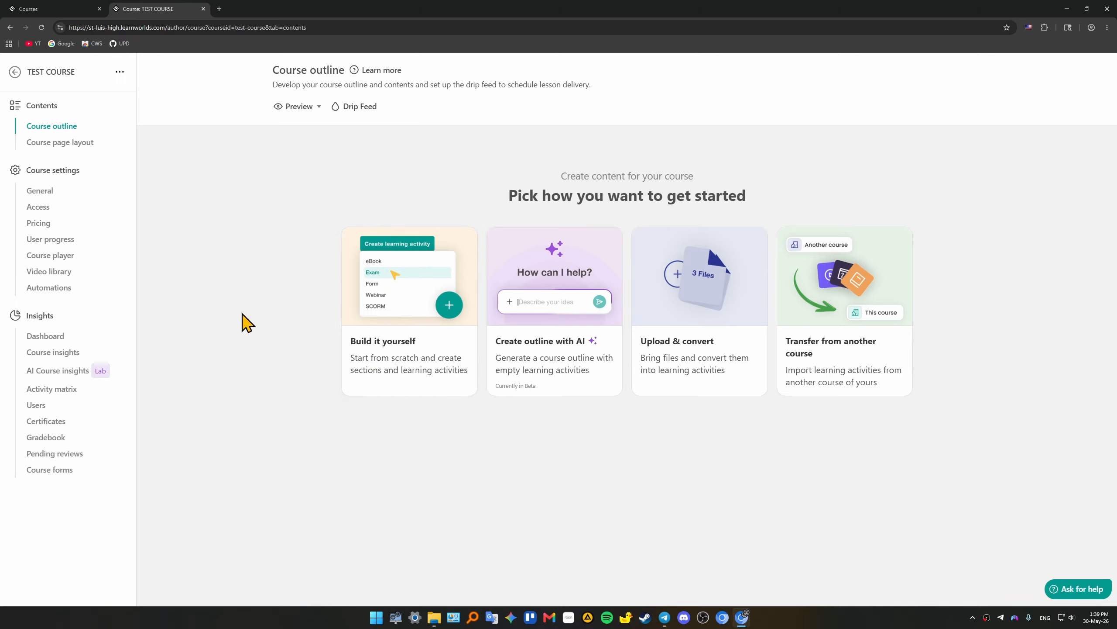
Open TEST COURSE's pricing settings
click(39, 222)
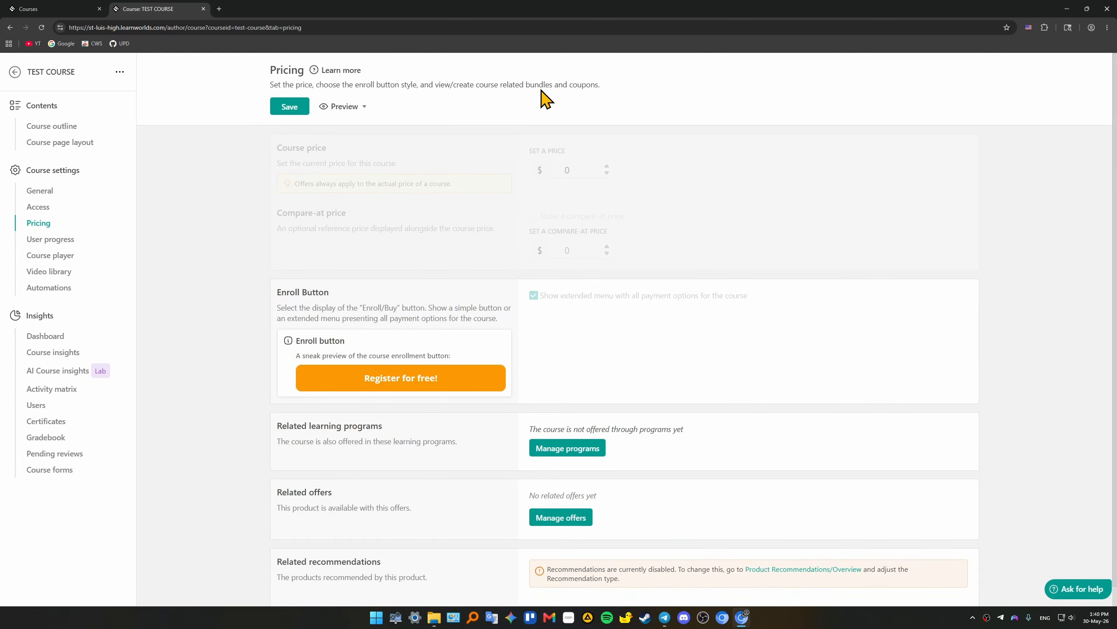
Look over TEST COURSE's pricing page, including course price, enroll button, related learning programs, offers and recommendations
scroll(618, 292, down, 1)
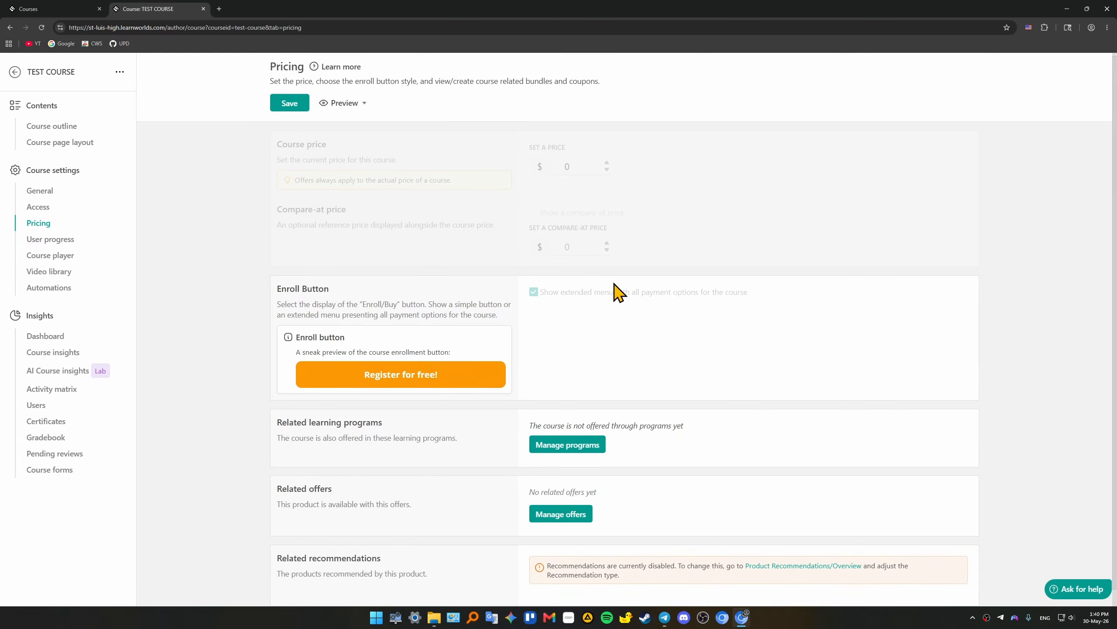
scroll(693, 281, up, 1)
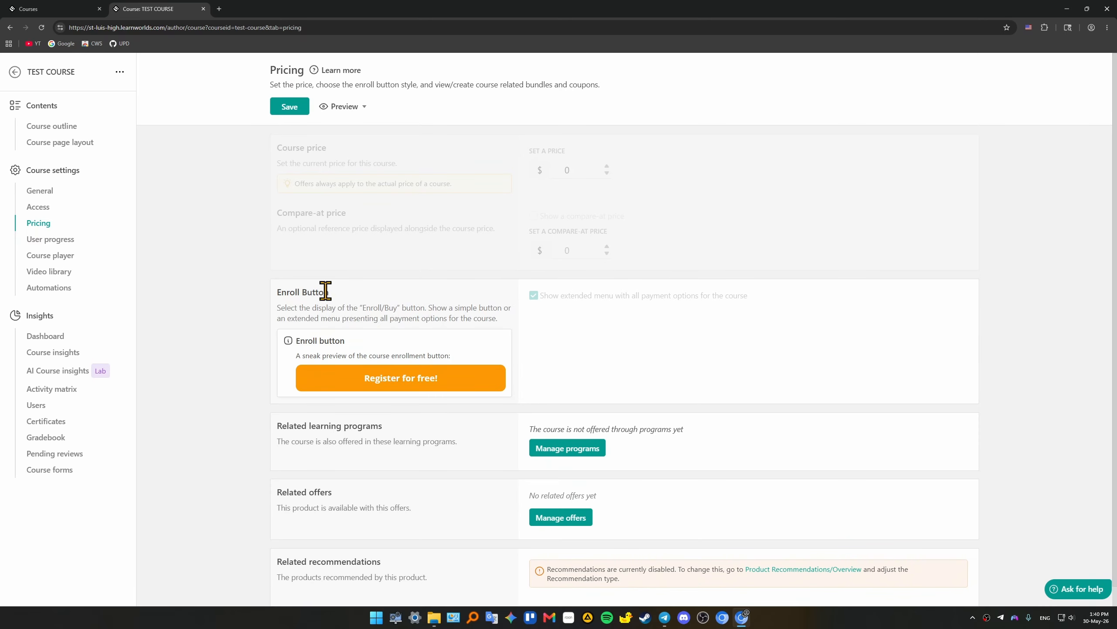
scroll(660, 264, down, 1)
scroll(761, 277, up, 1)
scroll(781, 282, down, 1)
scroll(789, 275, up, 1)
Open the Fitness journey course's pricing settings and look at its preview options
click(15, 71)
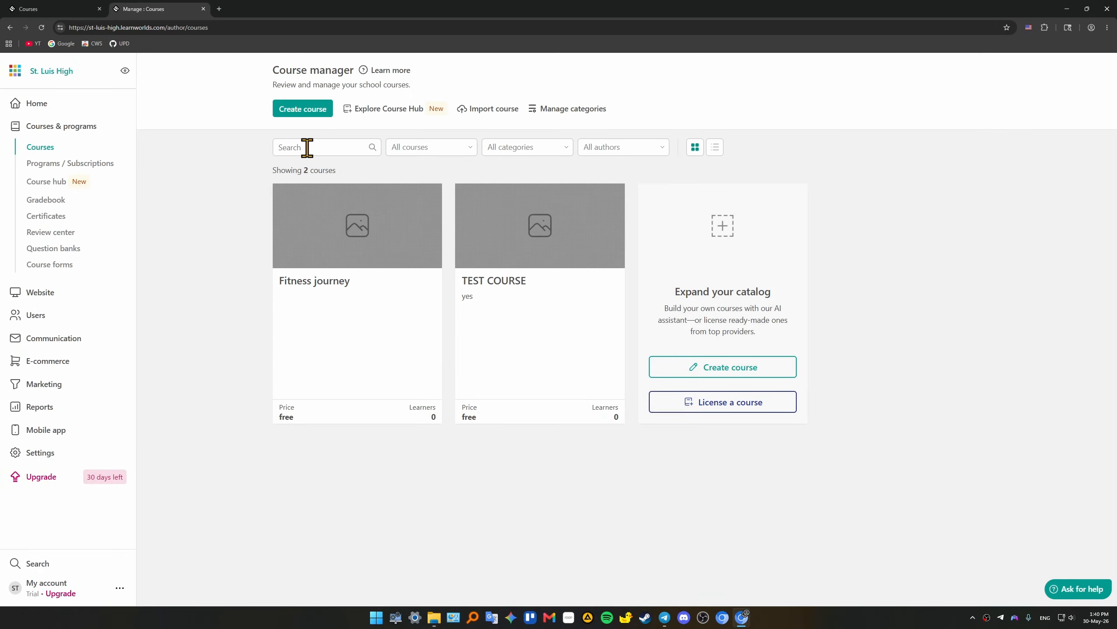
click(371, 287)
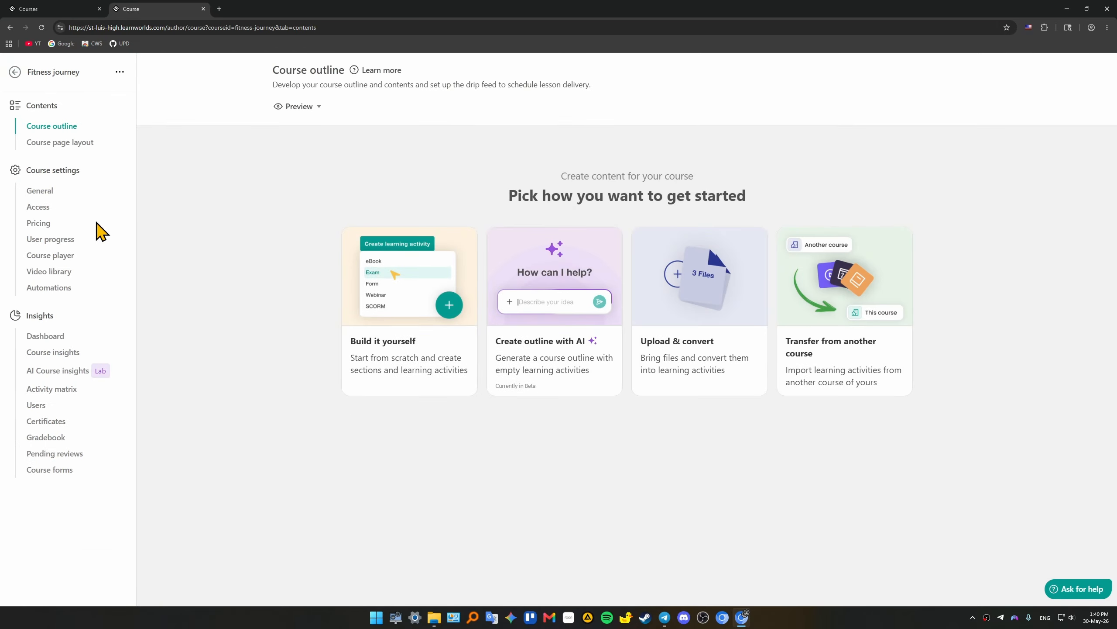
click(41, 223)
click(340, 107)
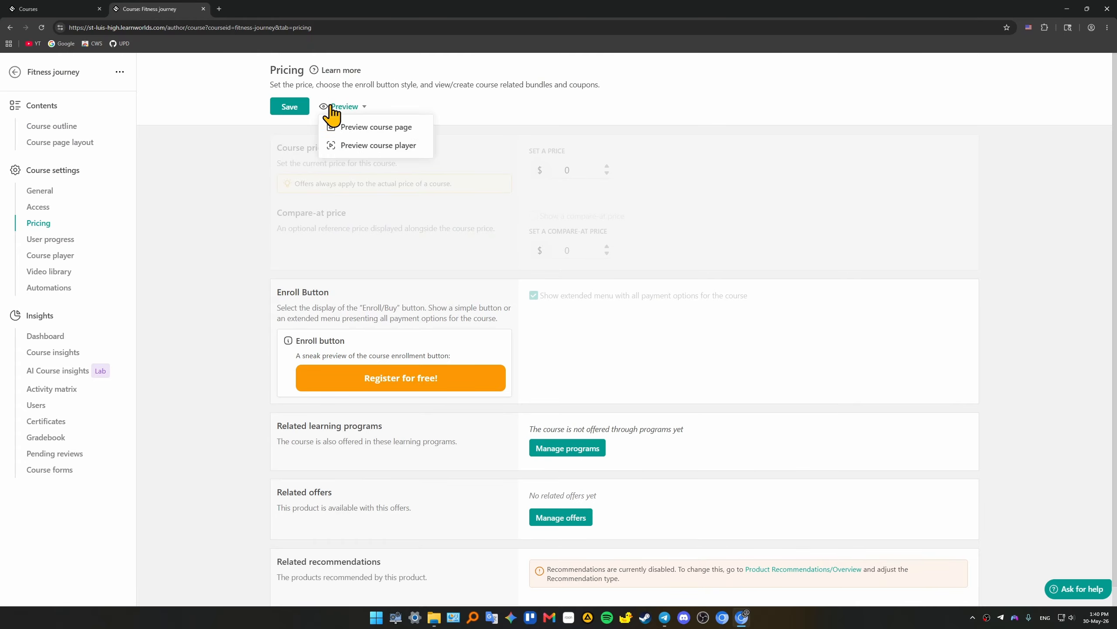
click(910, 190)
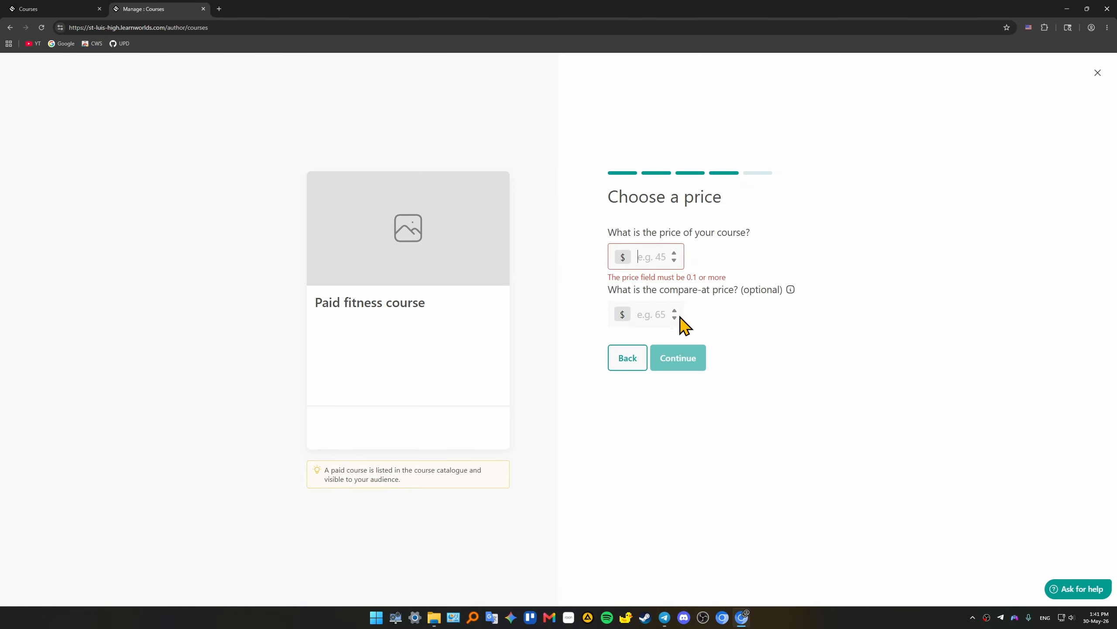
Price the new Paid fitness course at $100, create it with the default themes layout, and open its pricing settings
text(100)
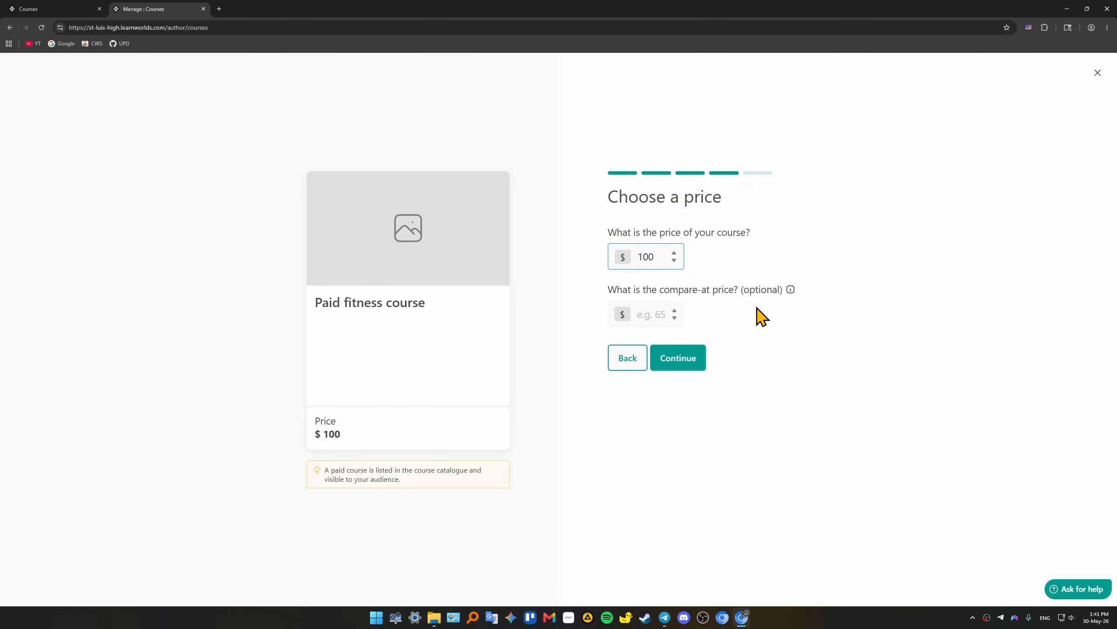
click(703, 363)
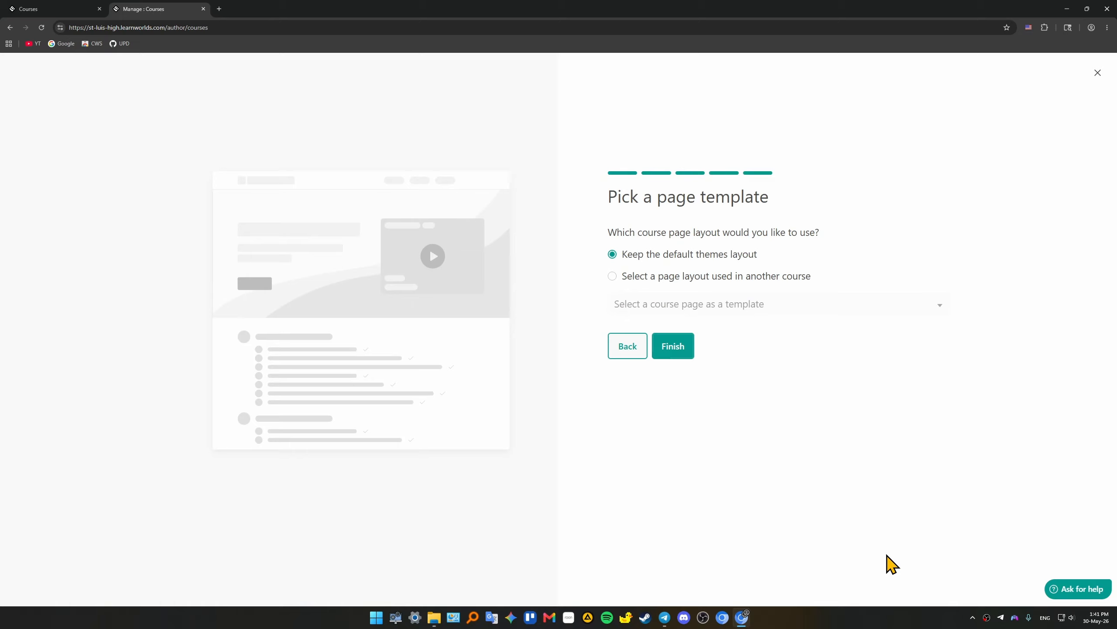
click(686, 350)
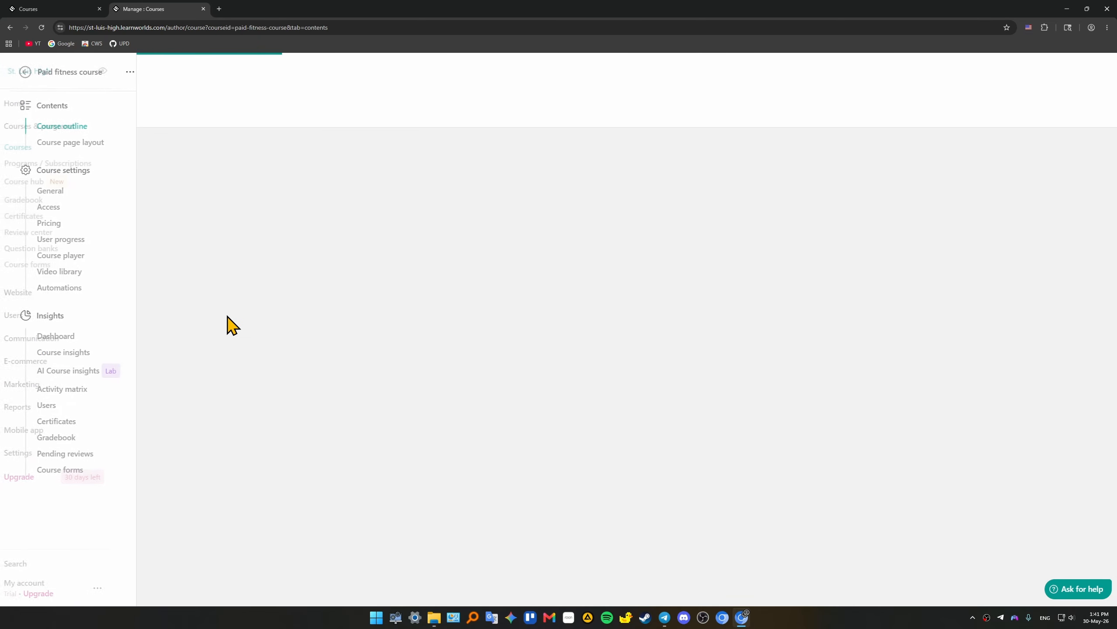
click(39, 223)
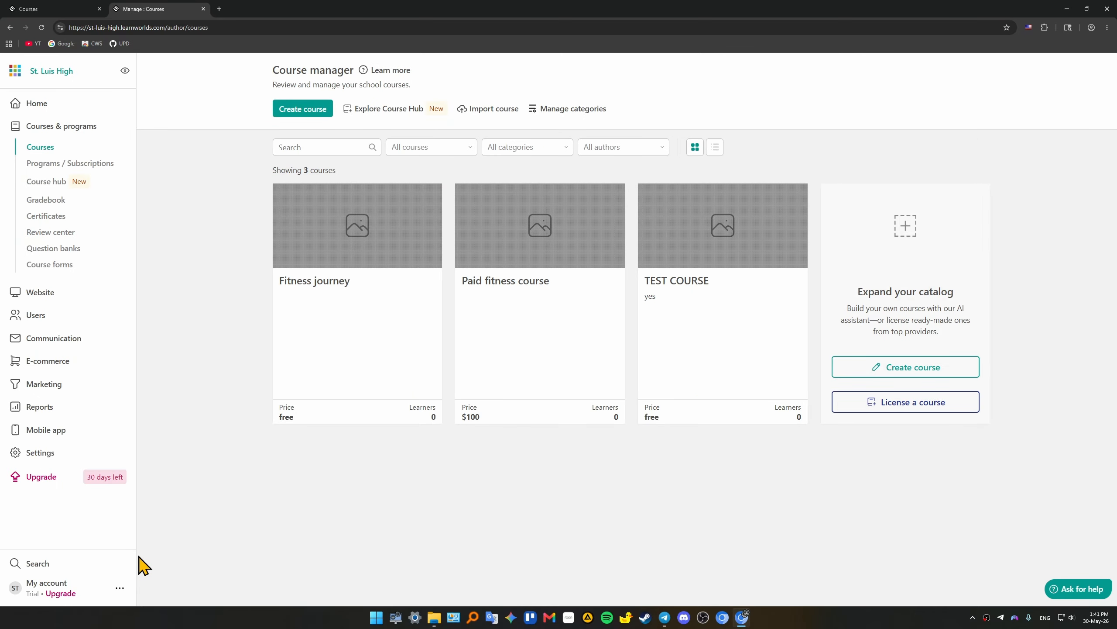
Review the school's financial settings for currency format and payment gateways, and leave the settings
click(44, 454)
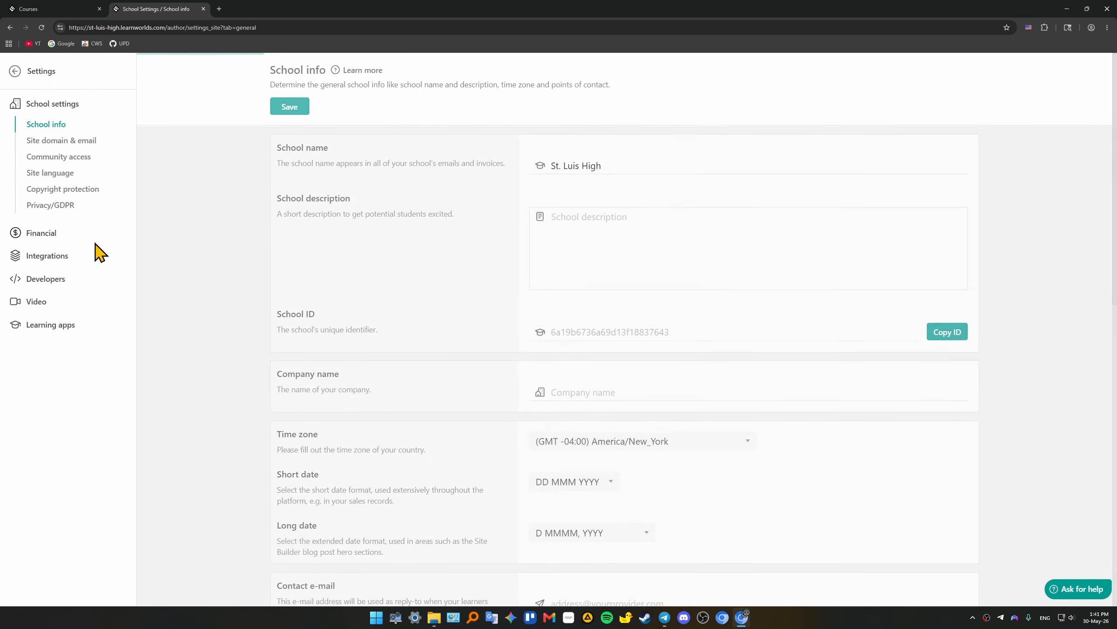
click(41, 232)
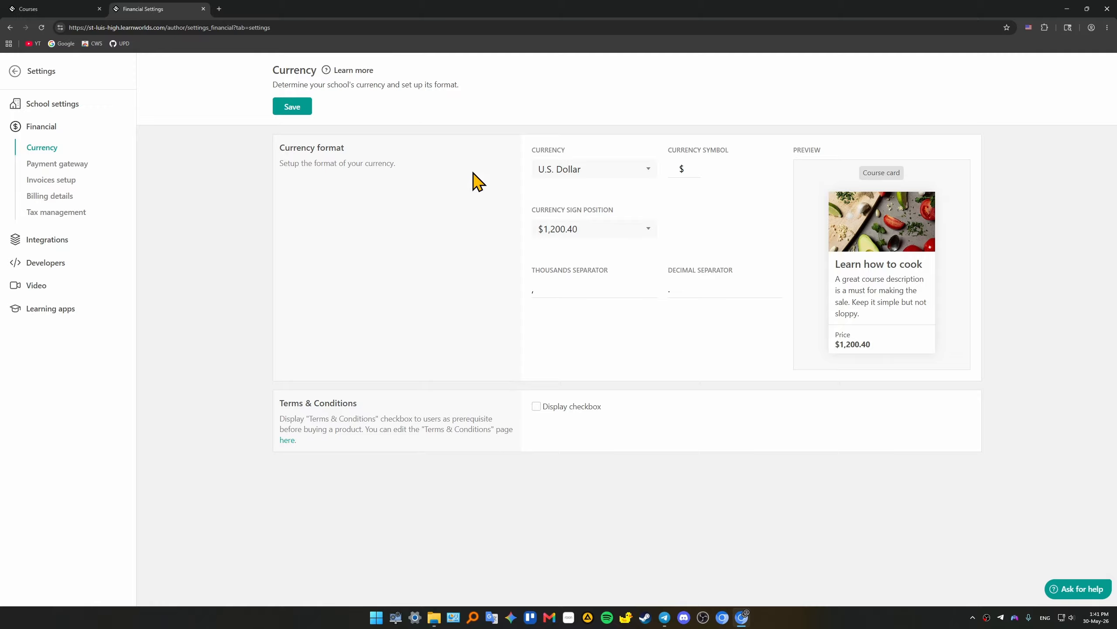
click(64, 167)
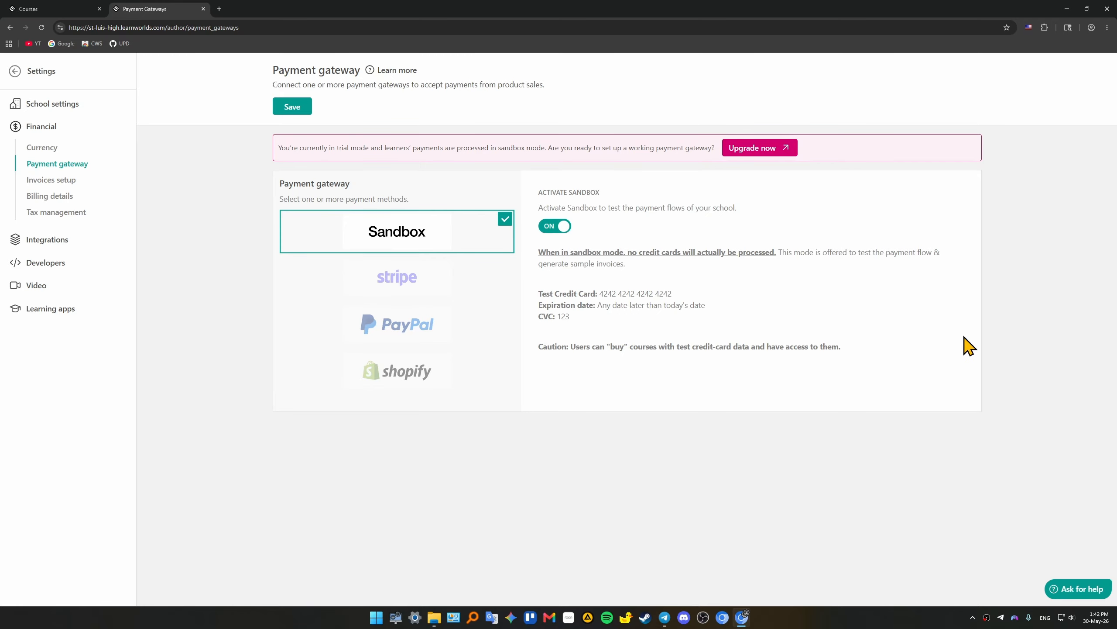
click(15, 71)
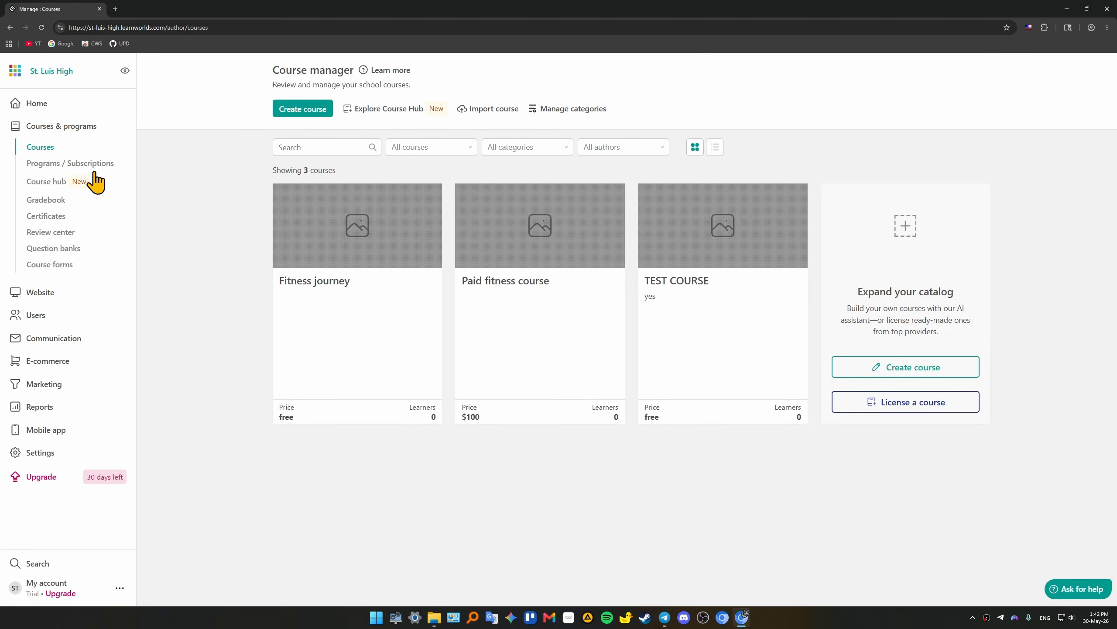
Look at the school dashboard, open TEST COURSE's page layout in the page editor, and show the page-level options
click(43, 105)
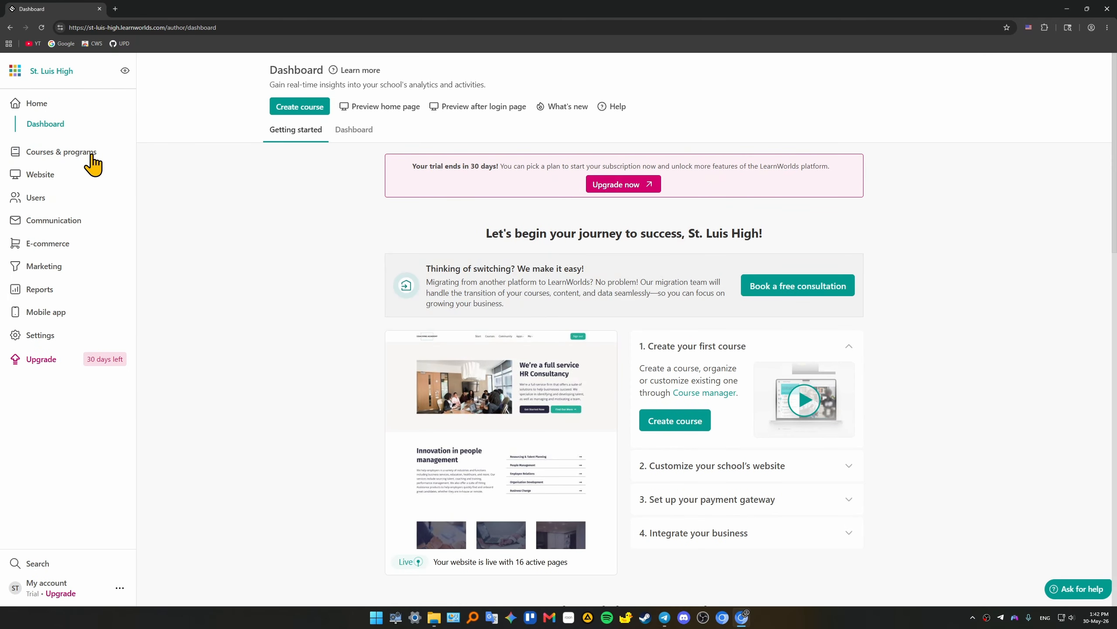
click(91, 154)
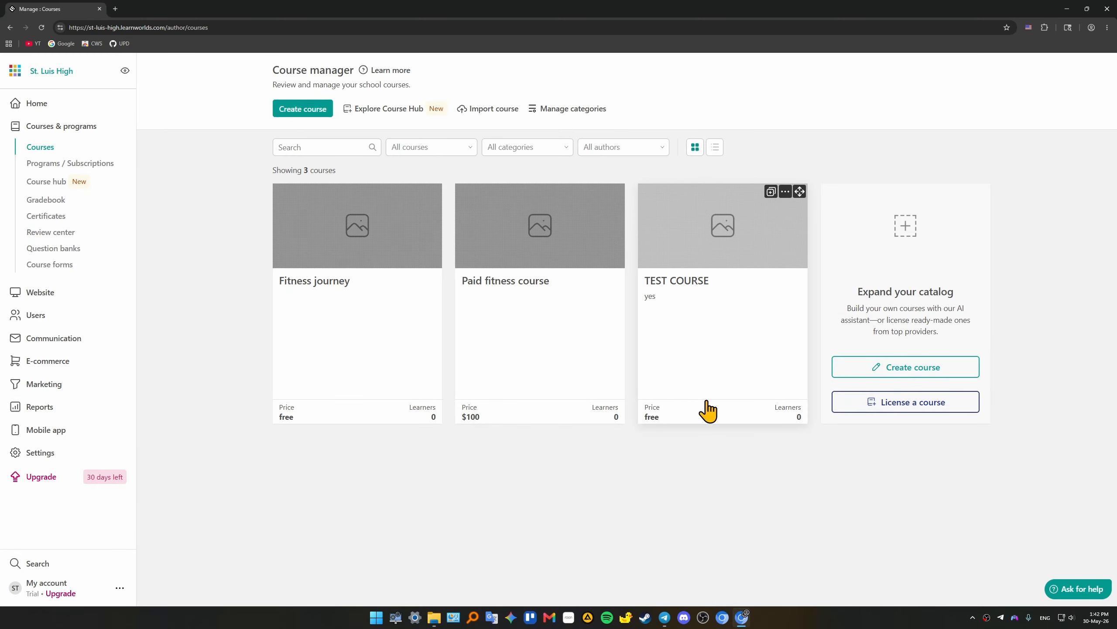
click(721, 304)
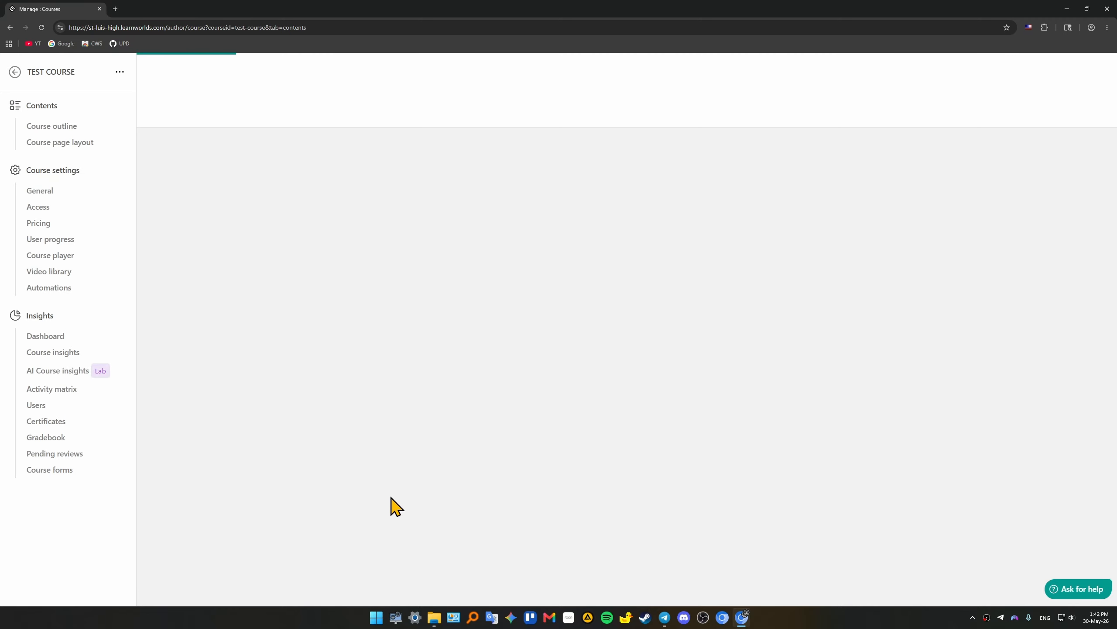
click(77, 143)
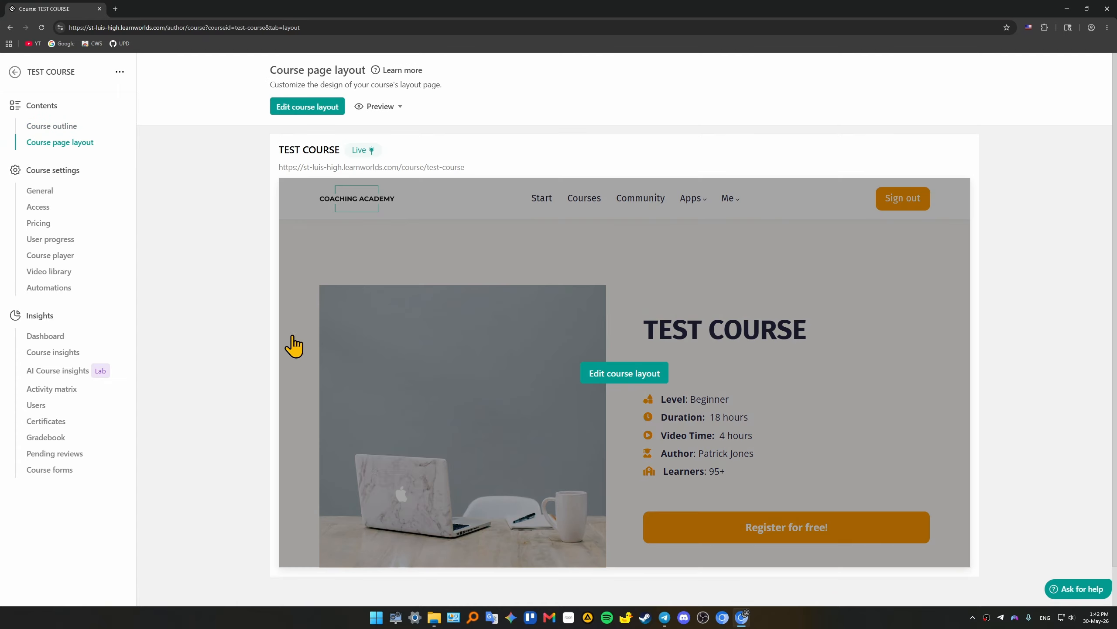
click(641, 373)
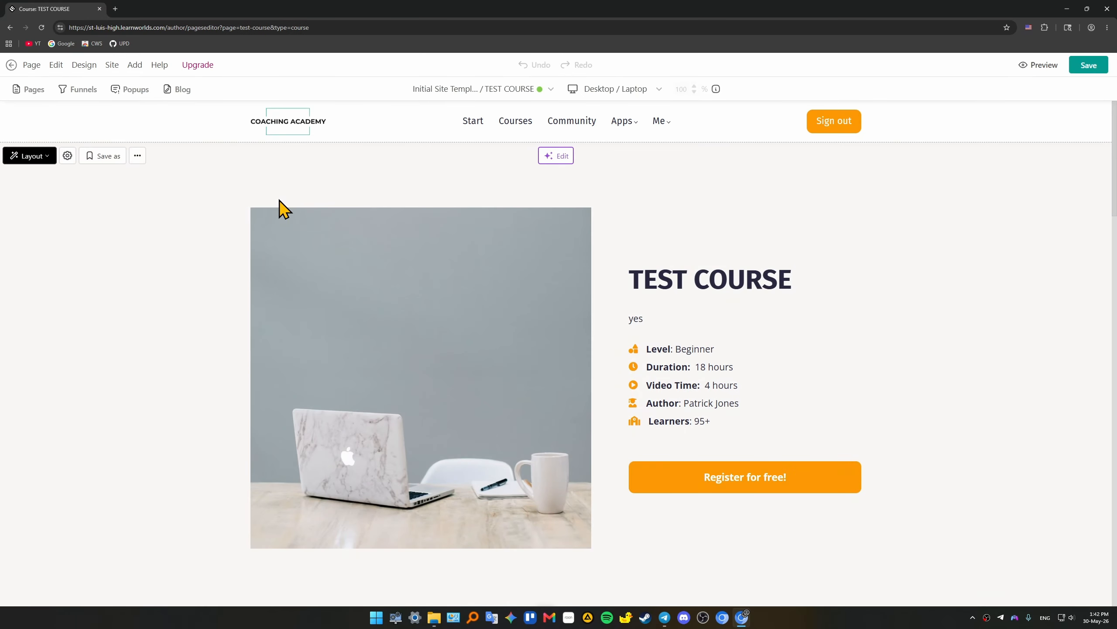
click(32, 64)
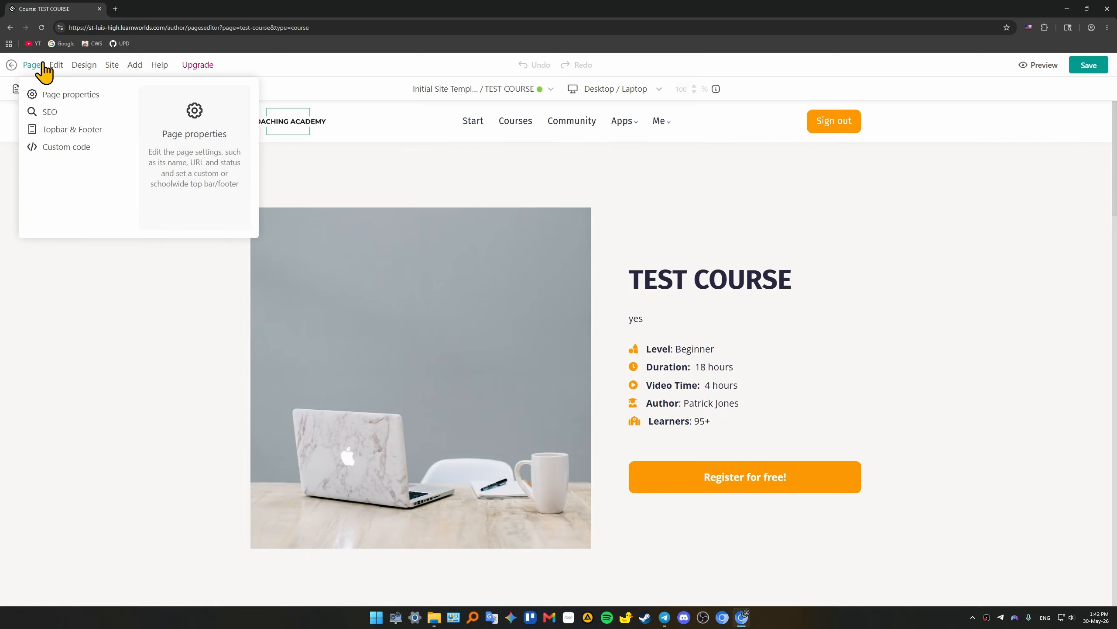